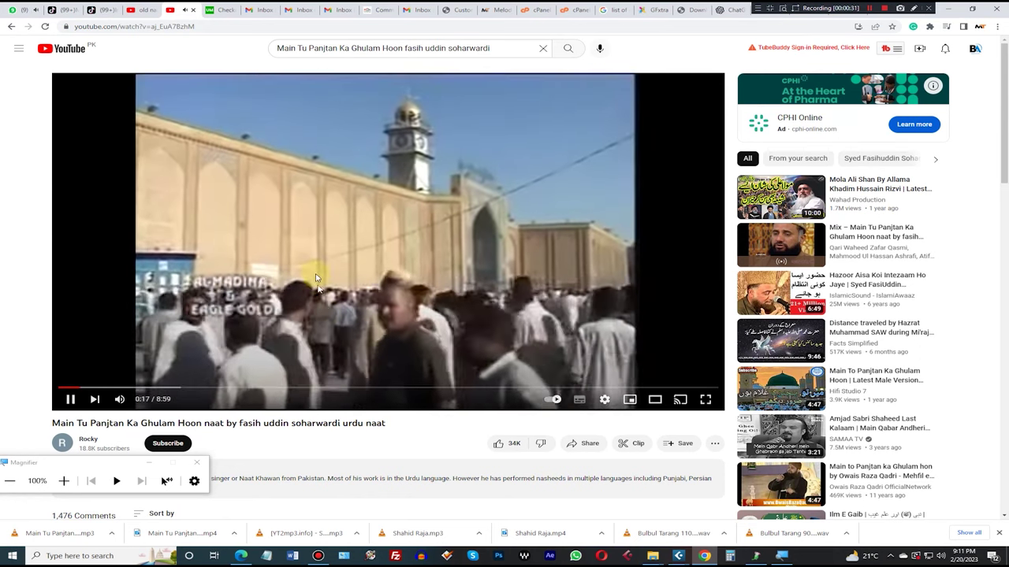
Pause the naat video and switch to the File Explorer folder Main to Panjtan ka - in Beat.
left_click(314, 274)
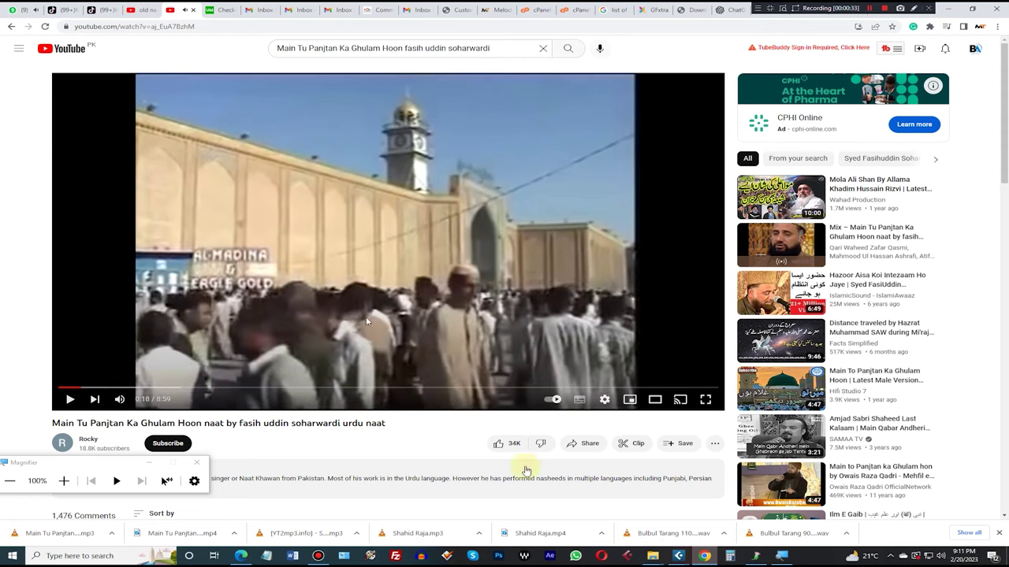
left_click(159, 26)
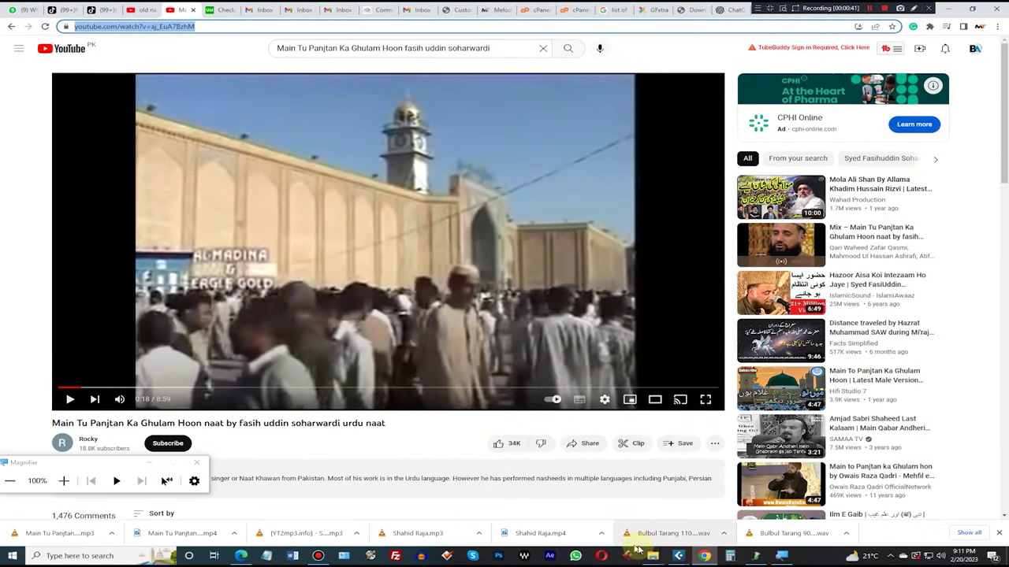
mouse_move(653, 554)
left_click(599, 505)
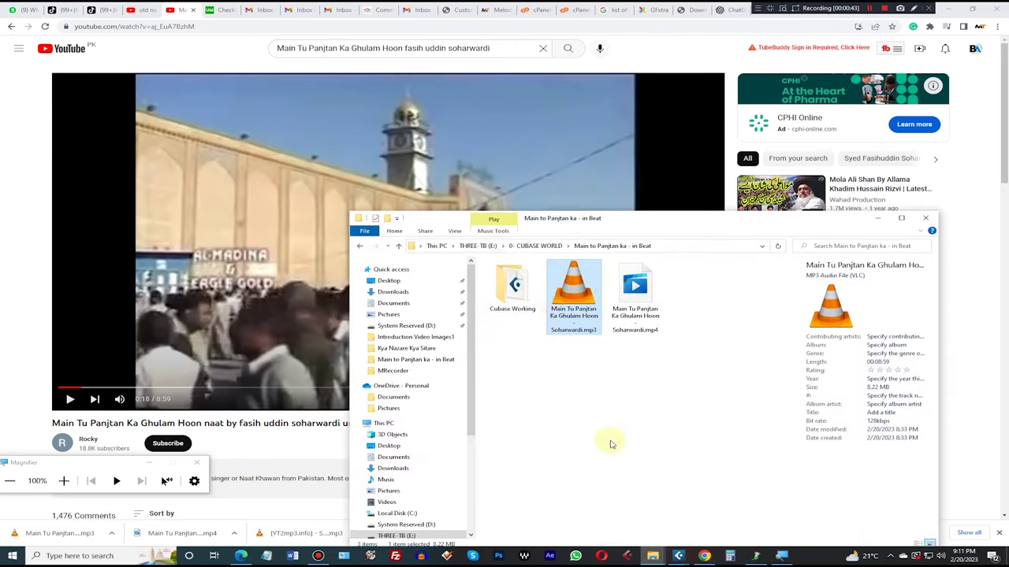
Examine the downloaded MP4 and MP3 files of Main Tu Panjtan Ka Ghulam Hoon - Soharwardi.
left_click(638, 307)
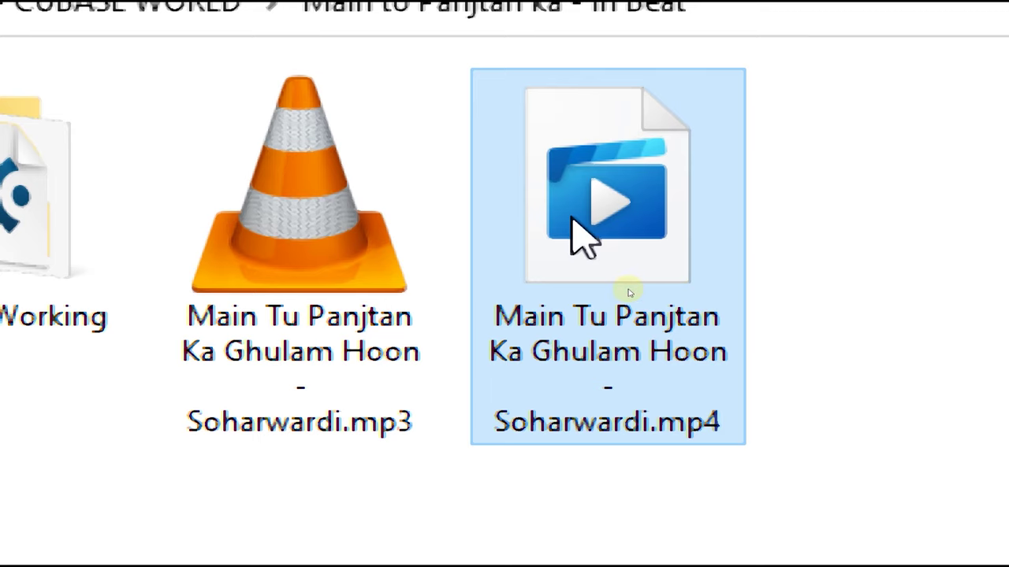
left_click(281, 282)
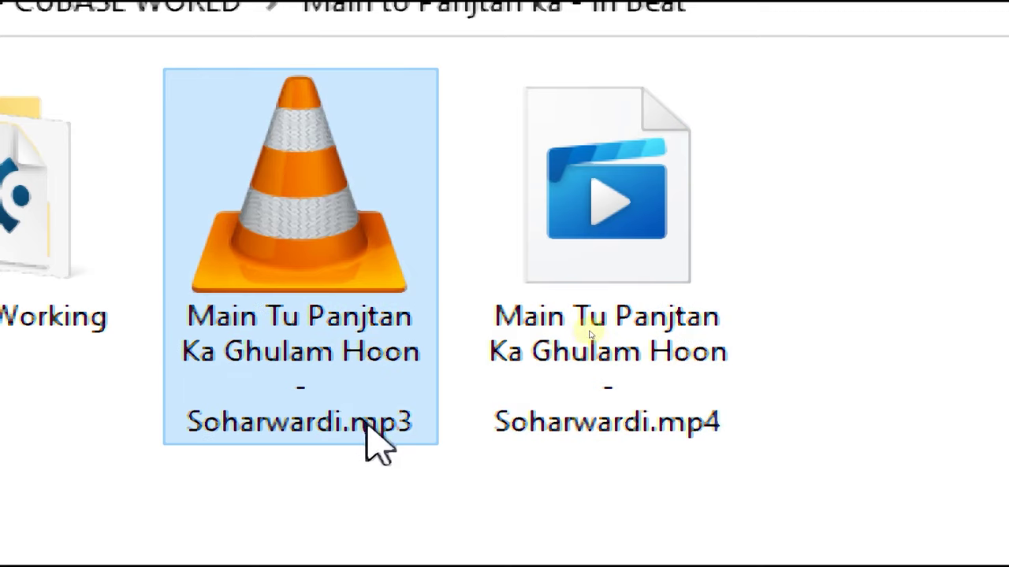
key("super+minus")
key("super+minus")
key("super+minus")
key("super+minus")
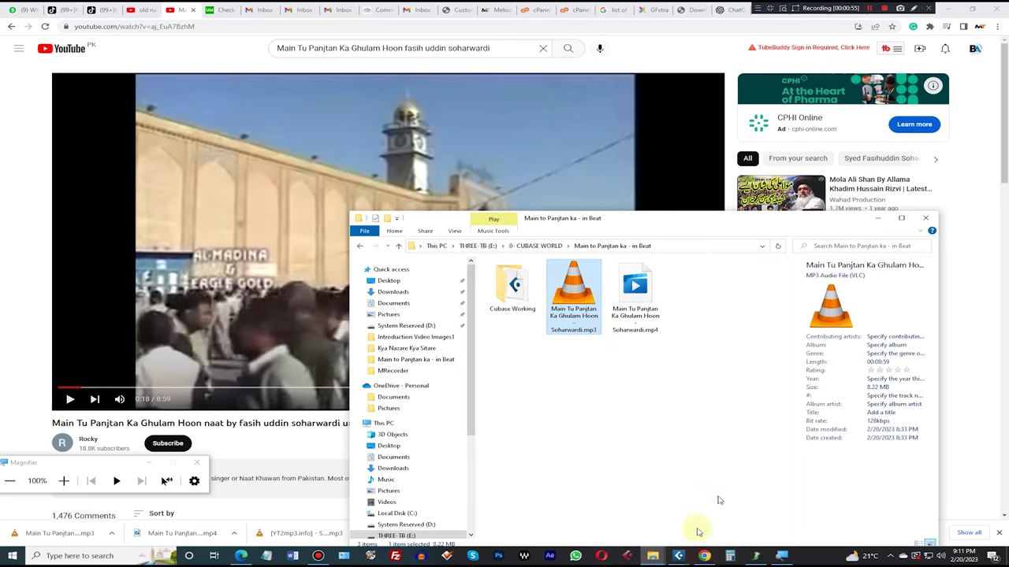
Switch to the Cubase project and examine its tempo and time signature.
mouse_move(679, 557)
left_click(577, 514)
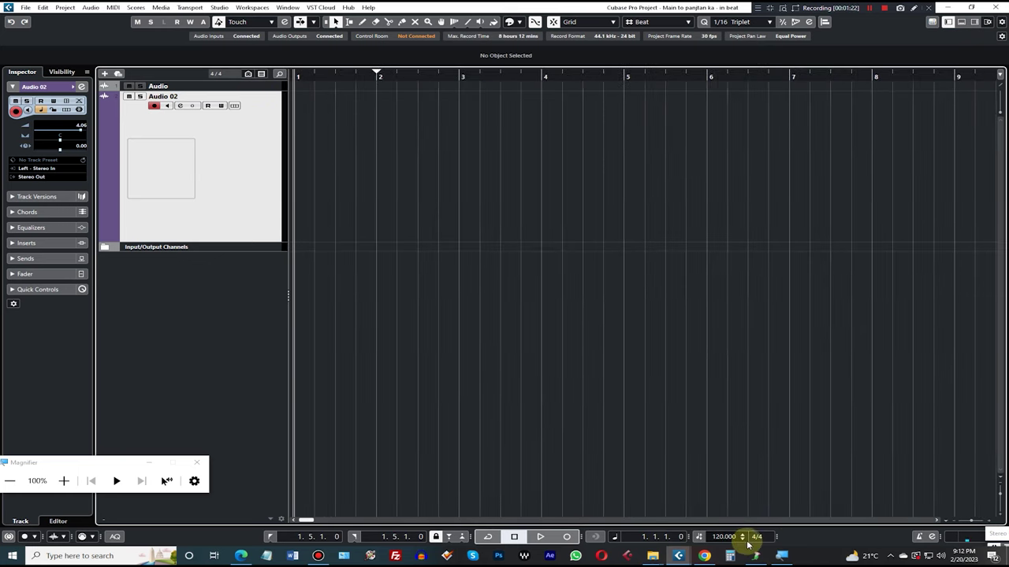
key("super+plus")
key("super+plus")
key("super+plus")
key("super+plus")
key("super+plus")
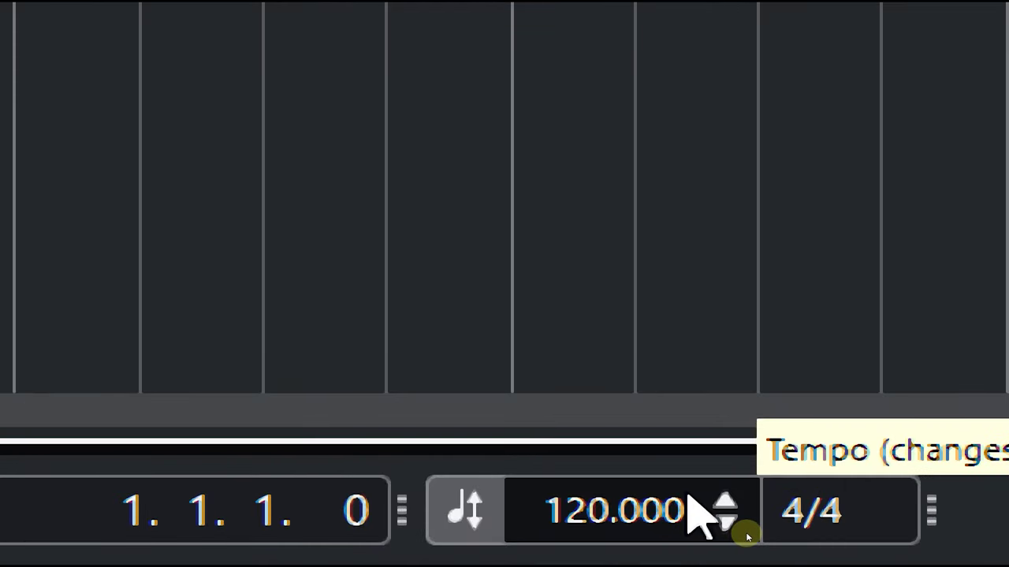
key("super+minus")
key("super+minus")
key("super+minus")
key("super+minus")
key("super+minus")
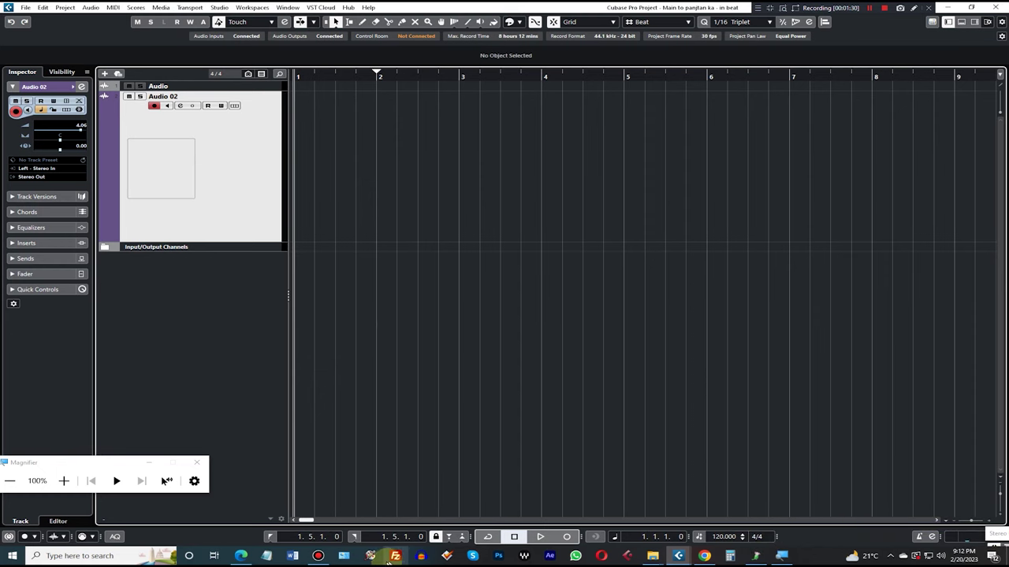
Import Main Tu Panjtan Ka Ghulam Hoon - Soharwardi.mp3 from its folder onto the Audio 02 track and align it with bar 1.
mouse_move(653, 557)
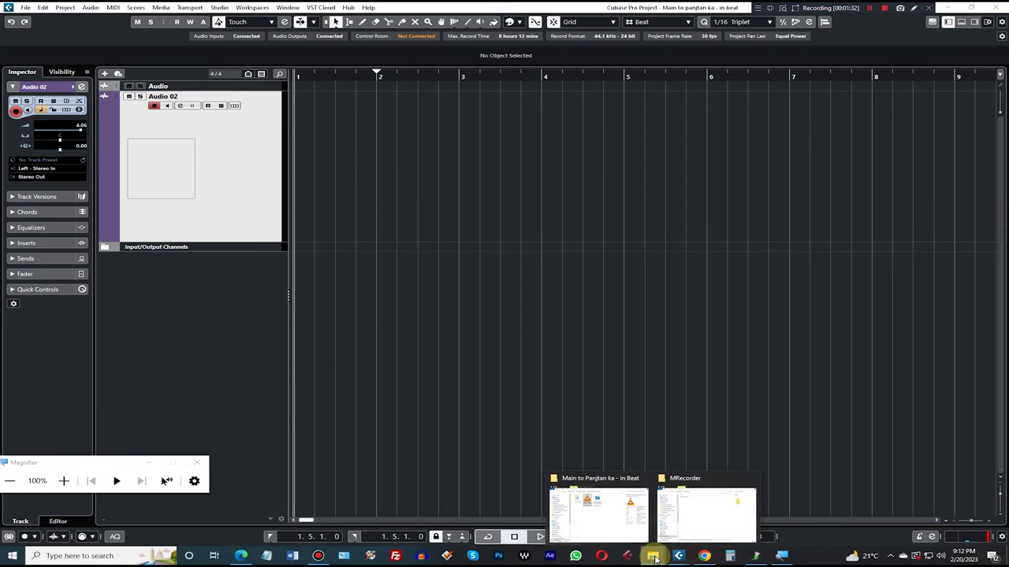
left_click(619, 519)
key("super+plus")
key("super+plus")
key("super+plus")
key("super+plus")
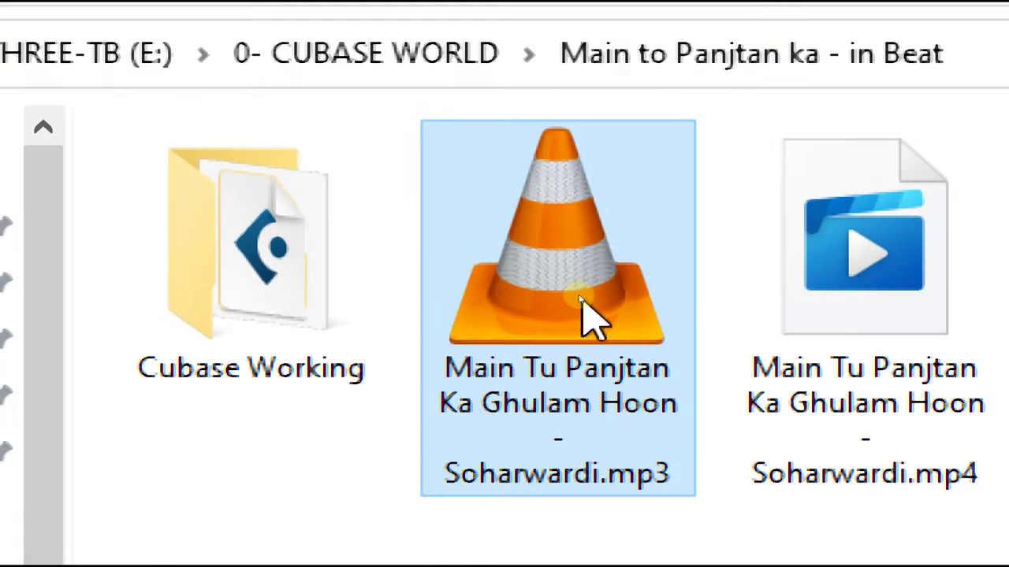
left_click_drag(581, 299, 554, 360)
key("super+minus")
key("super+minus")
key("super+minus")
key("super+minus")
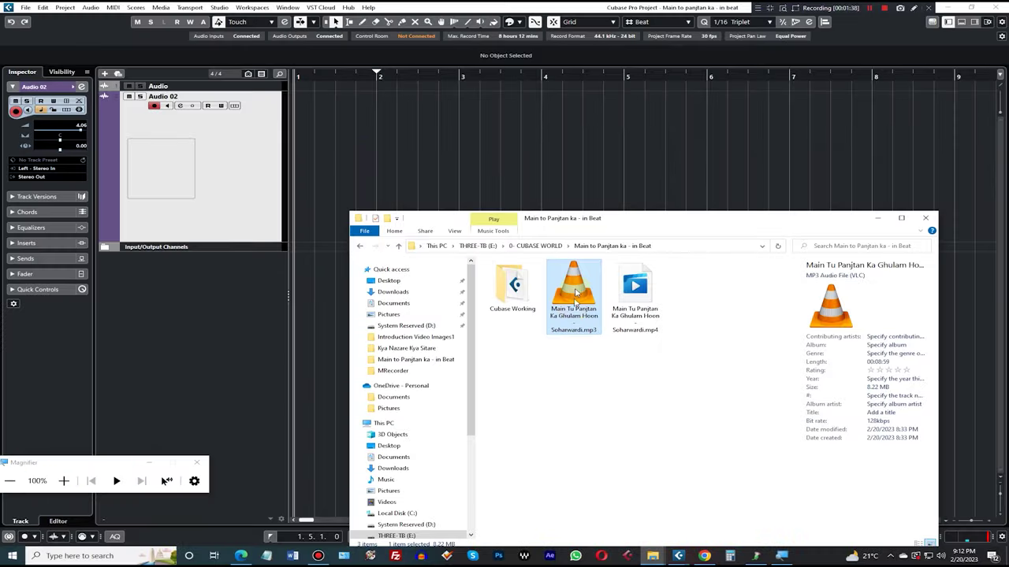
left_click_drag(453, 160, 583, 258)
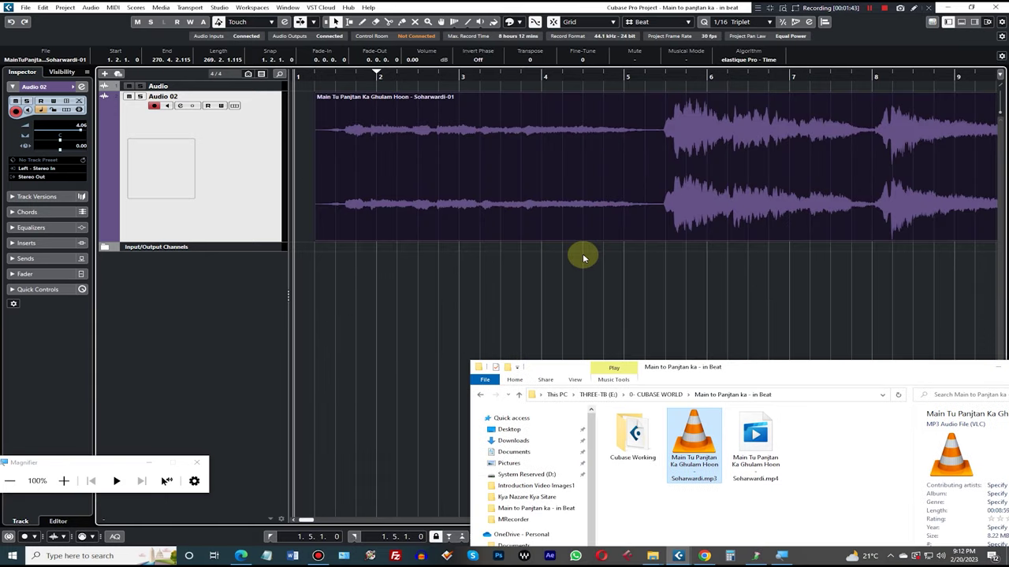
left_click_drag(477, 189, 439, 150)
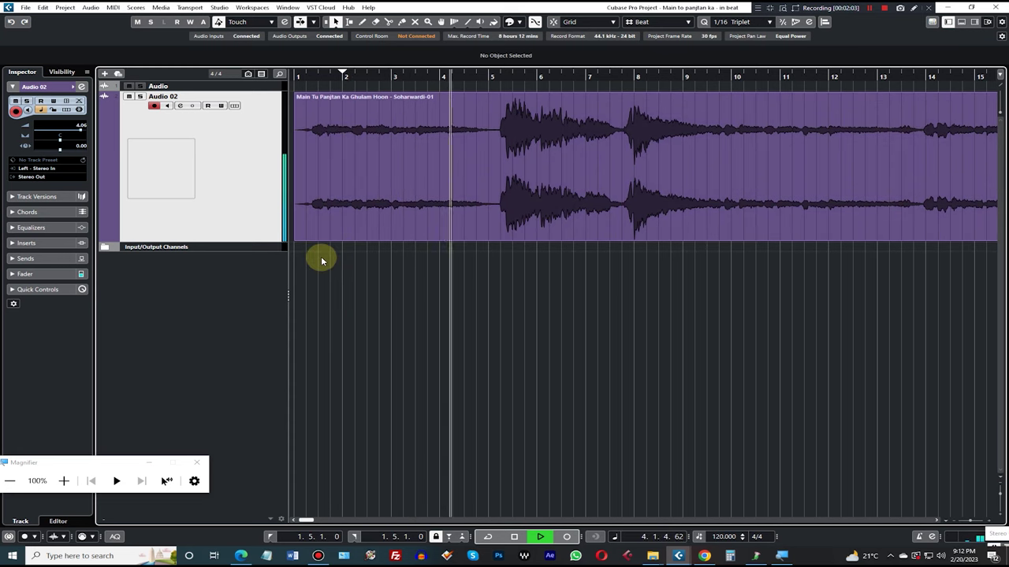
Split the audio event at about 5.1.4.76, right before the first loud passage begins.
key("space")
left_click_drag(323, 77, 271, 106)
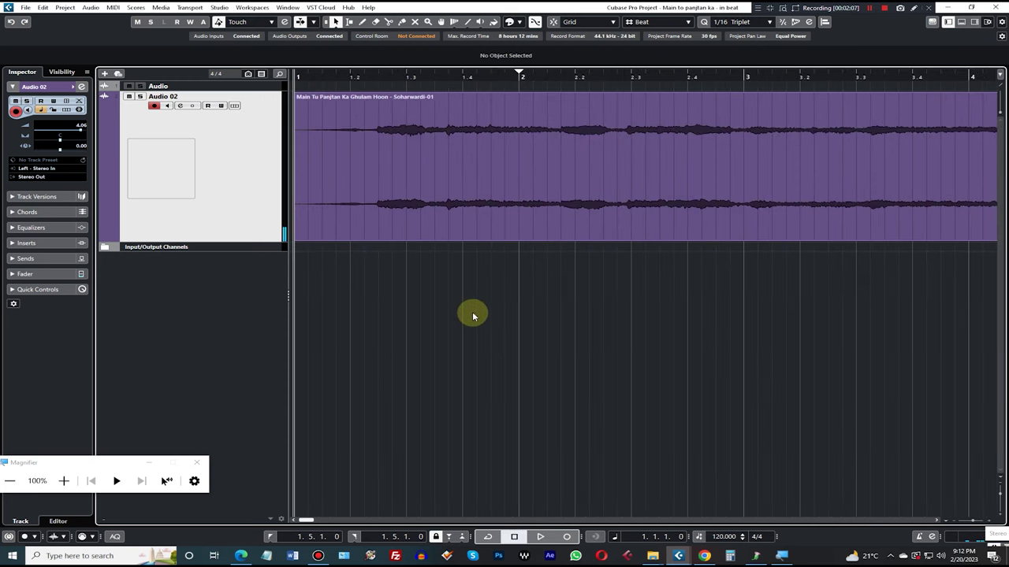
left_click_drag(303, 75, 288, 52)
left_click_drag(463, 77, 394, 163)
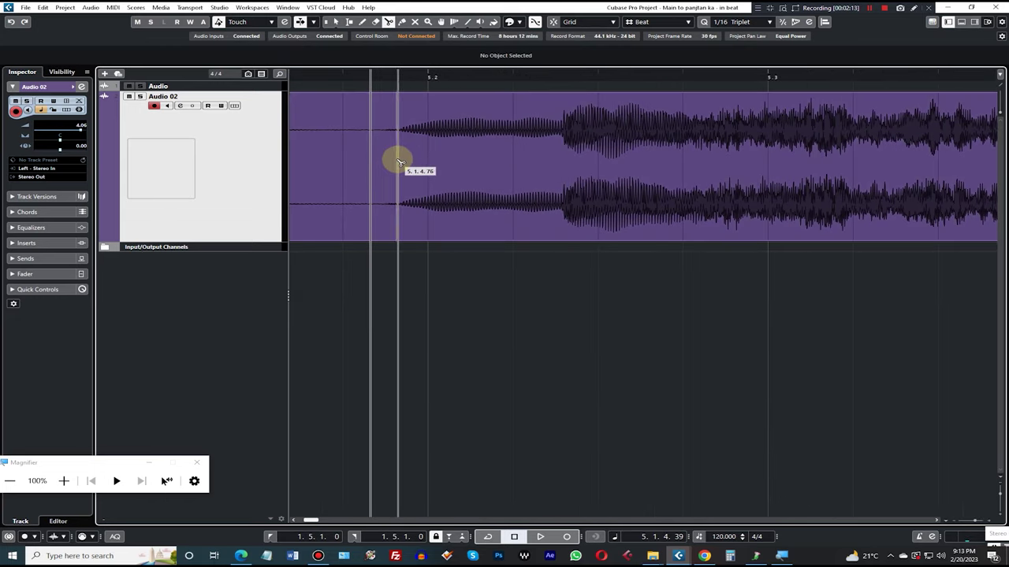
left_click(398, 162)
key("1")
Move the long remaining part away to about bar 27 and the short intro part to about bar 10.
left_click_drag(477, 78, 513, 37)
left_click_drag(462, 157, 656, 156)
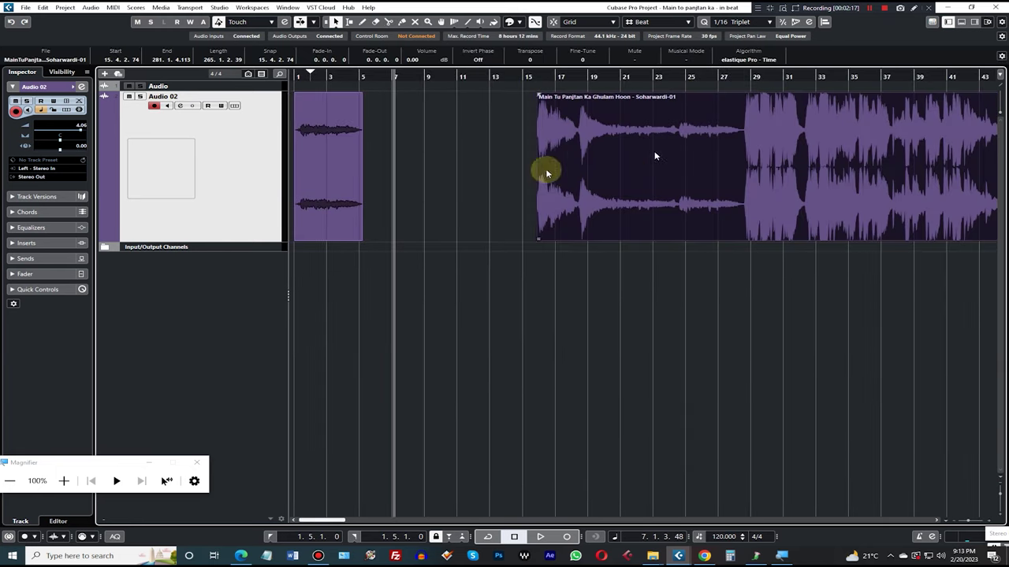
left_click_drag(544, 201, 731, 175)
left_click_drag(339, 181, 485, 188)
left_click_drag(448, 81, 430, 91)
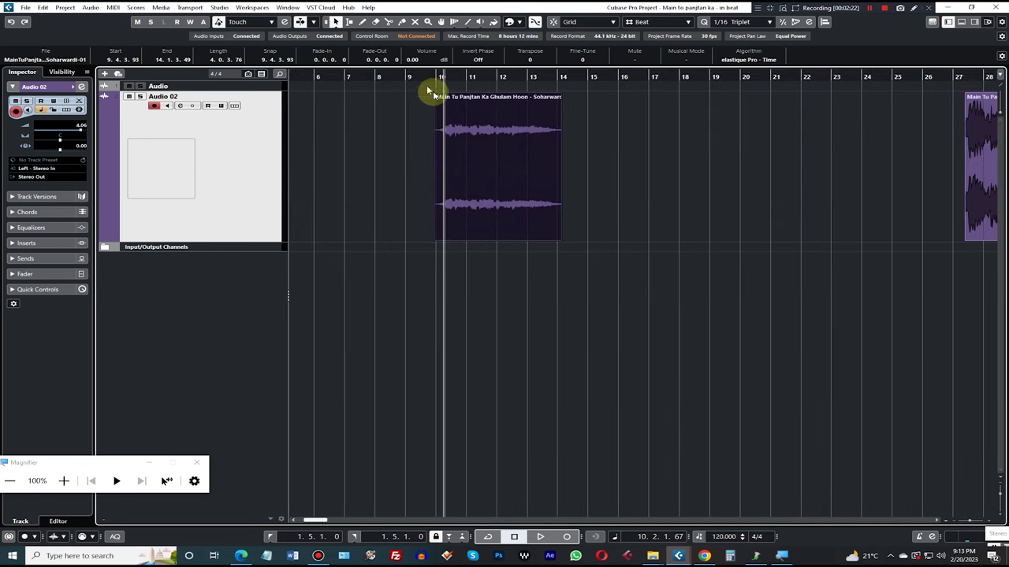
Apply the Normalize process to the short intro event.
left_click(88, 8)
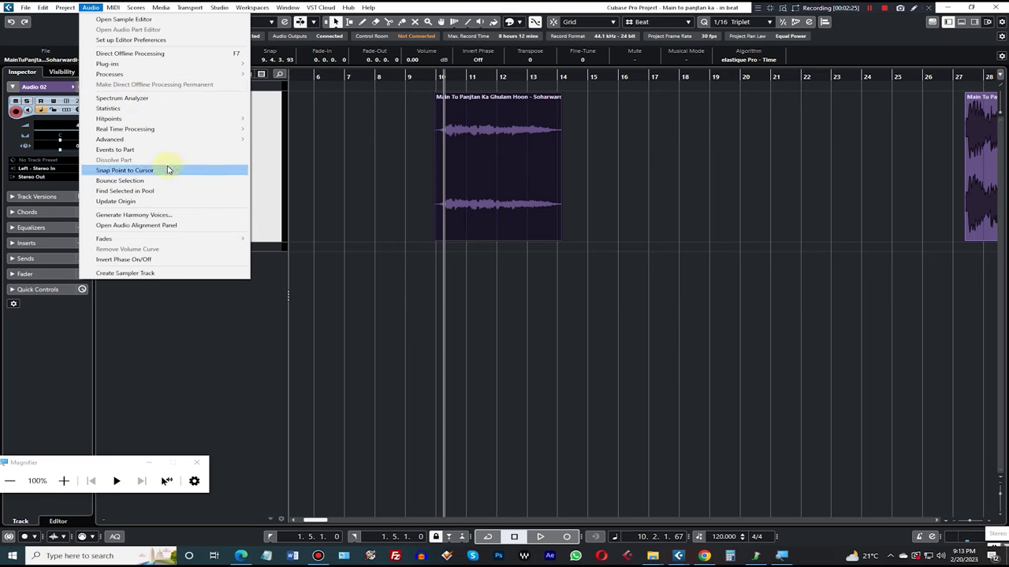
mouse_move(170, 74)
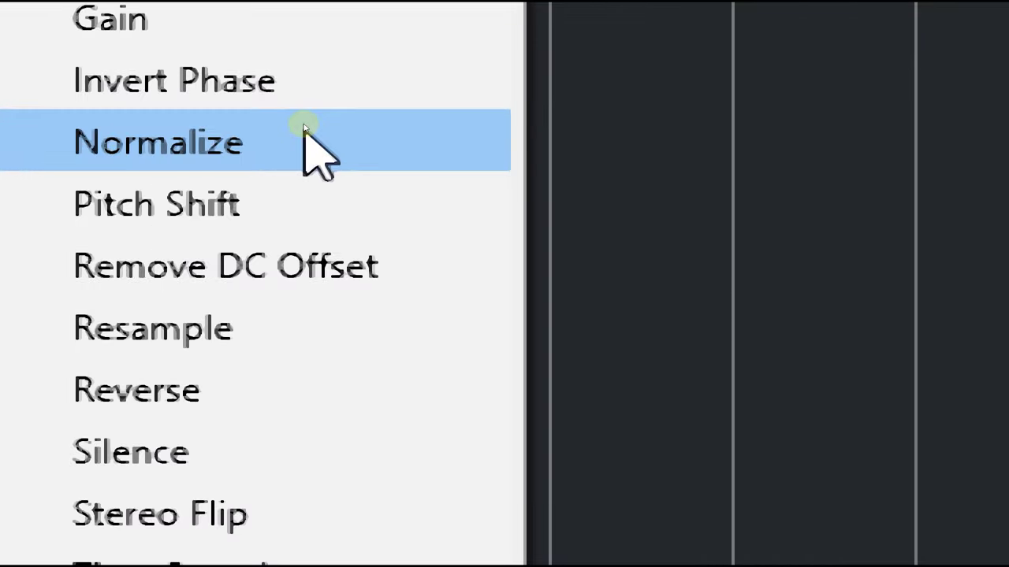
left_click(304, 127)
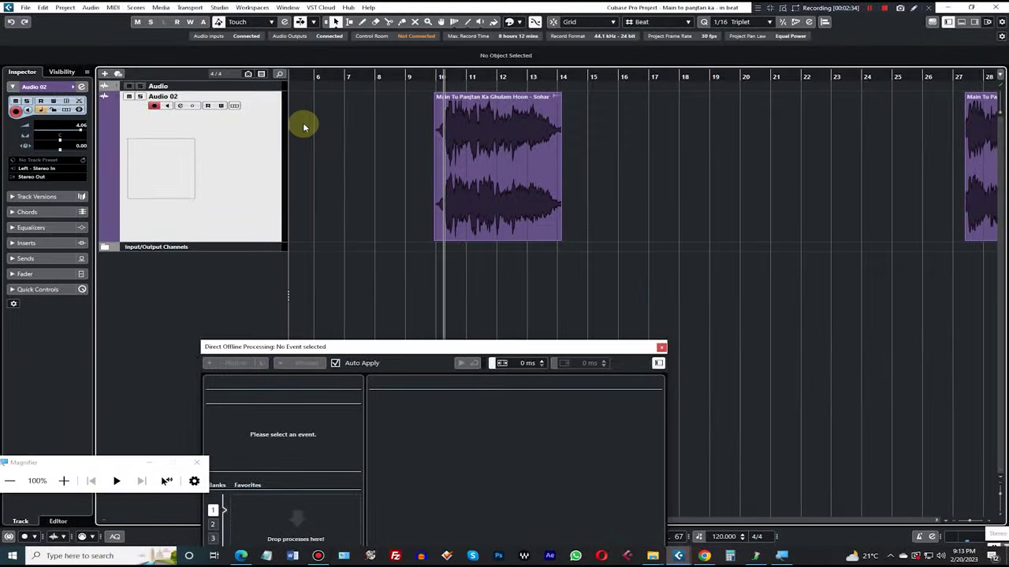
left_click(504, 151)
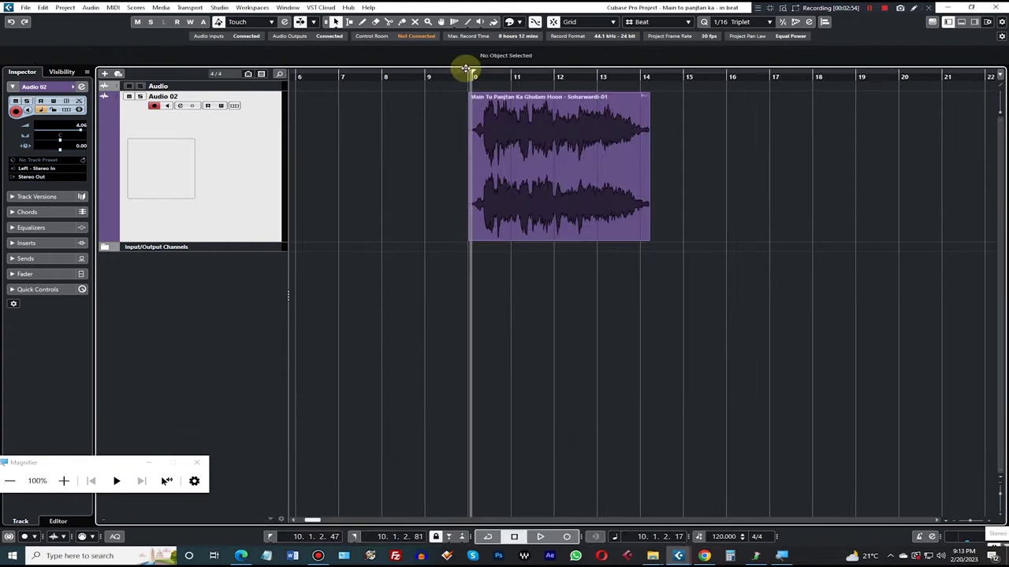
Play the normalized intro from its start at bar 10 to locate the first cut point.
left_click_drag(461, 70, 465, 76)
key("space")
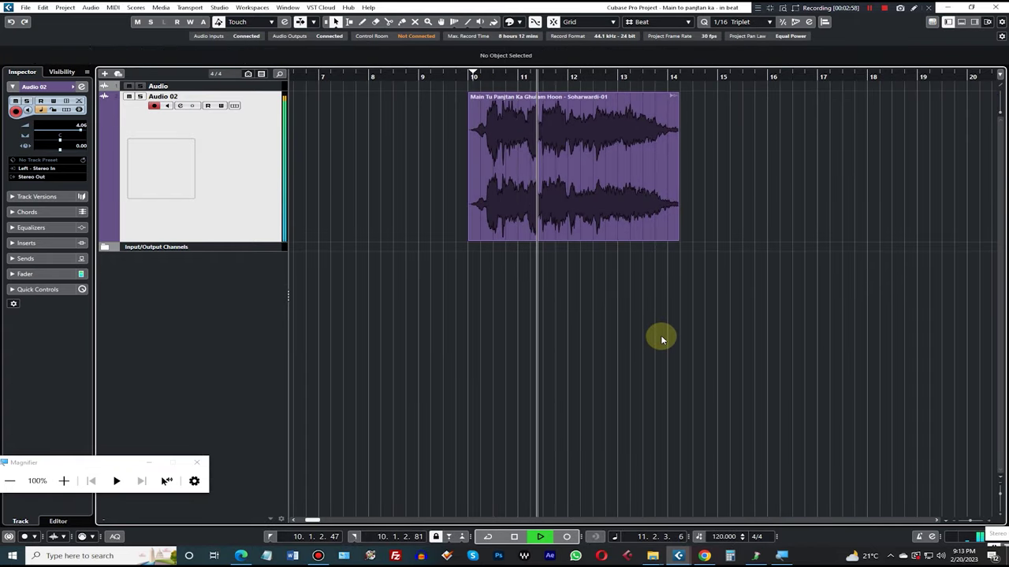
key("space")
left_click_drag(475, 74, 641, 220)
key("space")
key("space")
key("space")
key("space")
Split the intro event at about 10.3.3.91 and select its first piece.
left_click_drag(543, 78, 509, 131)
key("3")
left_click(523, 198)
key("1")
key("g")
key("g")
key("g")
key("g")
key("g")
key("g")
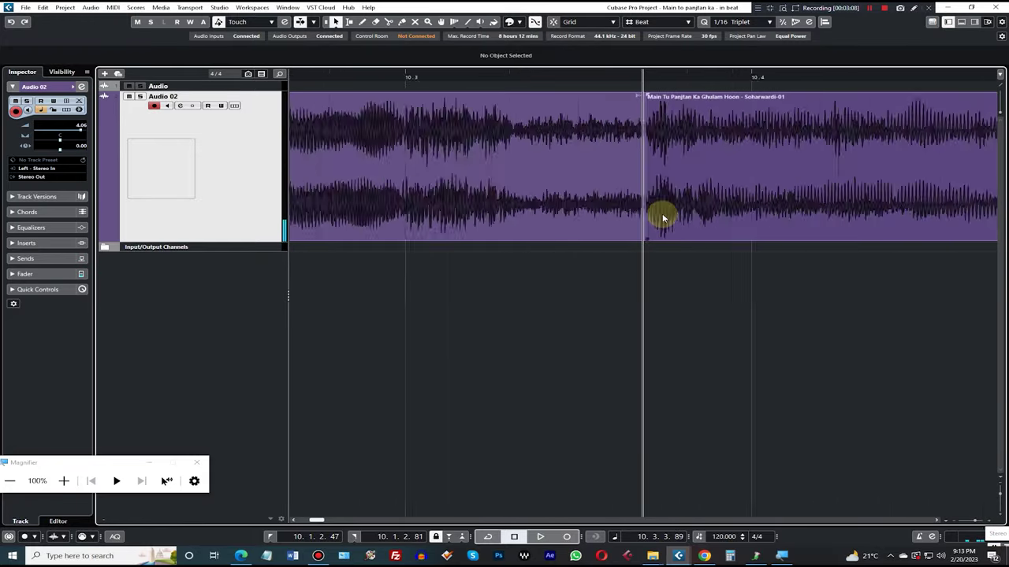
left_click(694, 185)
key("g")
left_click(614, 191)
key("g")
key("h")
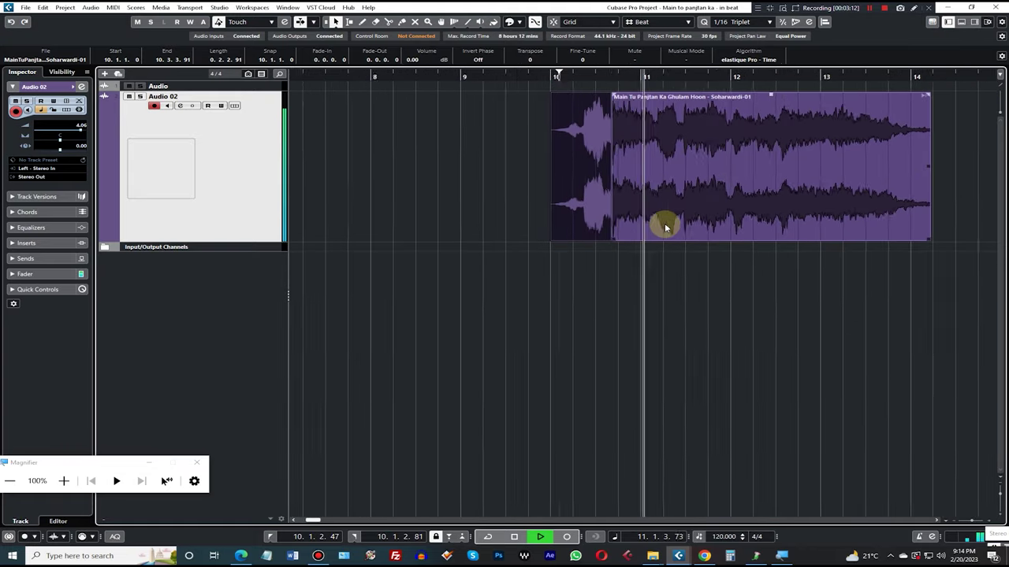
Split the remaining intro section again at about 11.2.4.39.
key("h")
left_click_drag(679, 76, 625, 129)
left_click(714, 194, "alt")
key("g")
key("g")
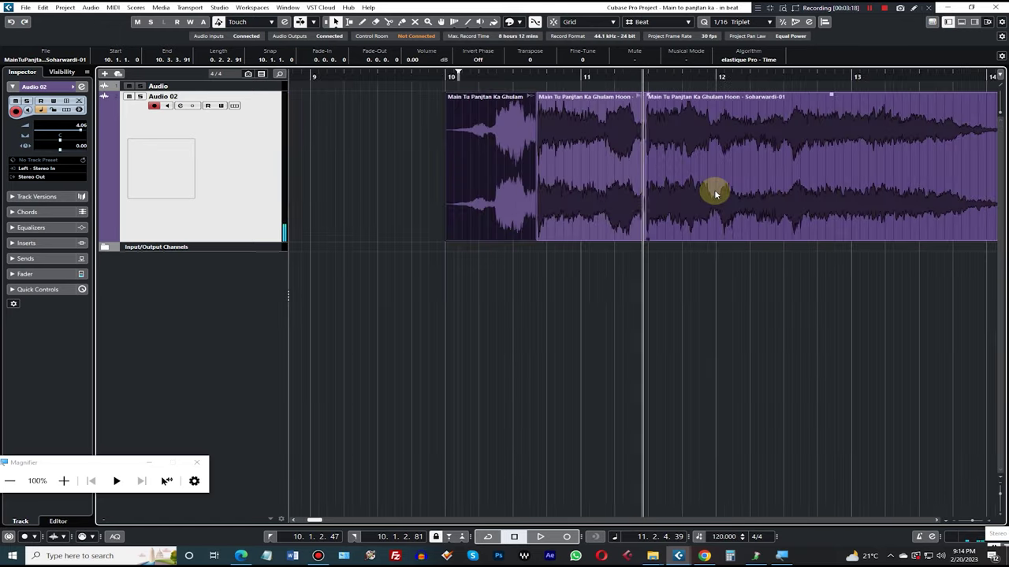
Play on through the last intro piece and split it at about 12.3.1.95.
key("space")
key("g")
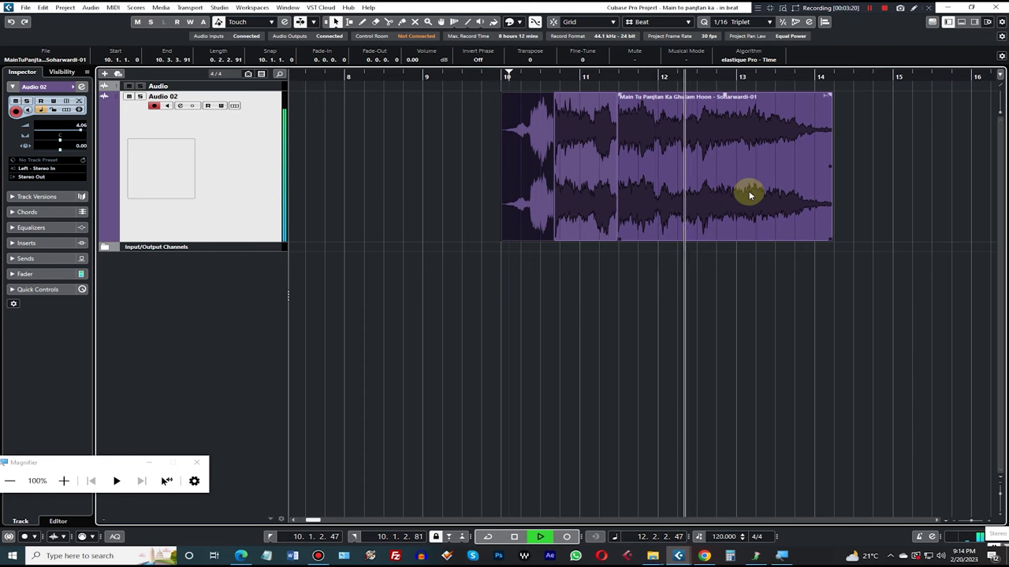
key("space")
left_click_drag(704, 79, 662, 142)
left_click(664, 145)
key("space")
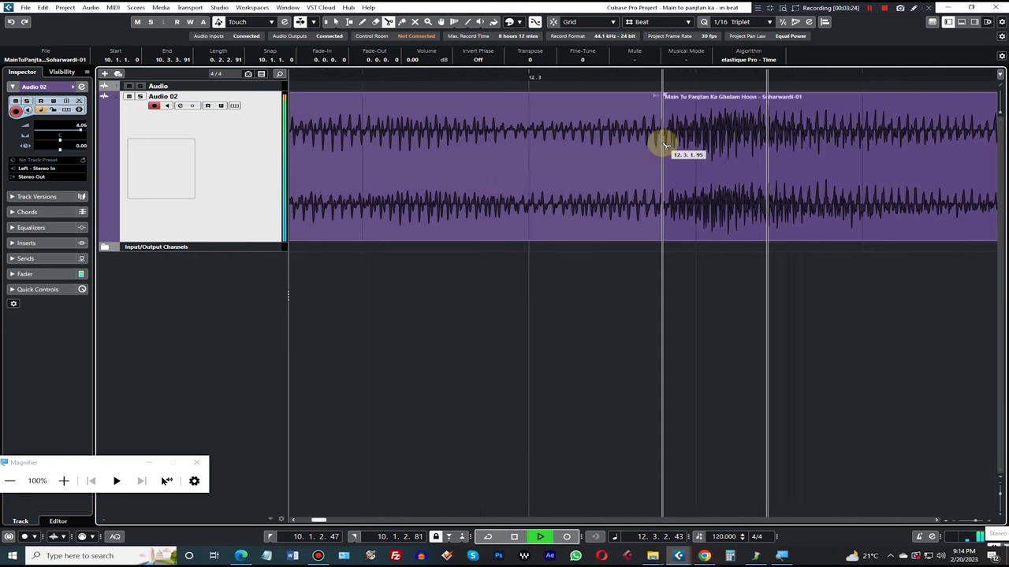
key("g")
key("space")
key("g")
key("g")
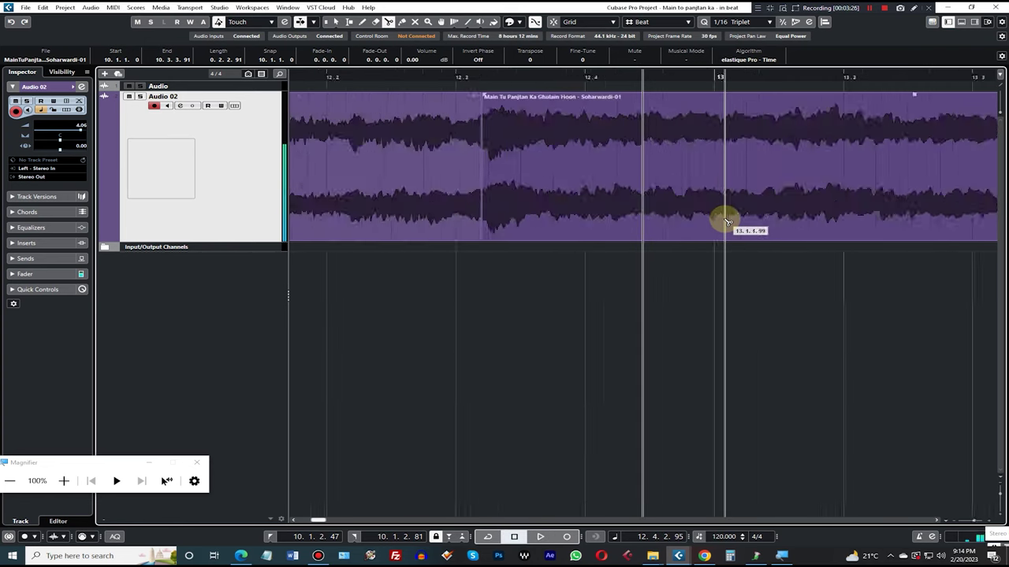
key("g")
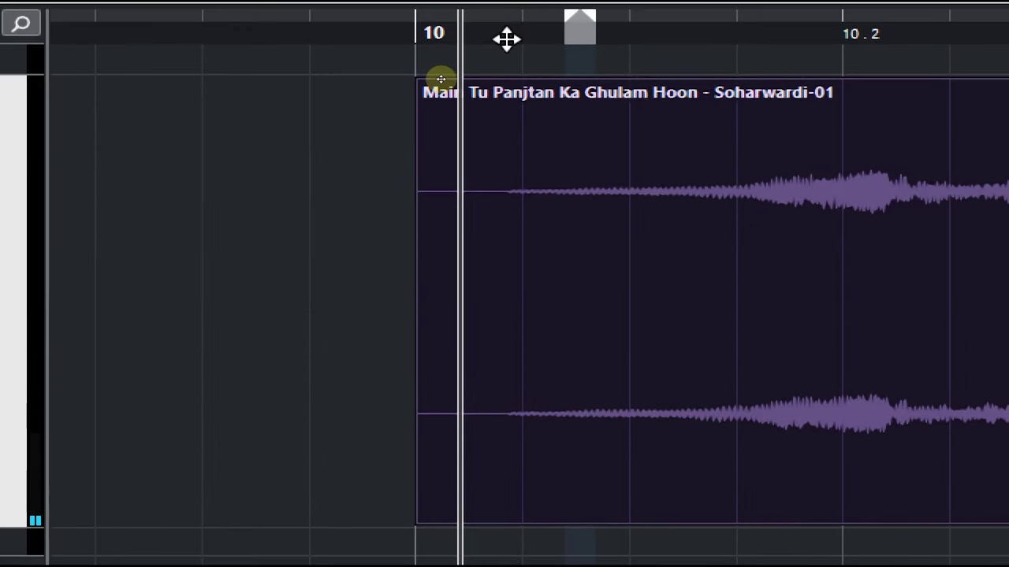
Place the cursor where the first piece's waveform begins and trim the silence before it.
left_click(506, 38)
mouse_move(506, 38)
left_mouse_down()
mouse_move(452, 45)
mouse_move(512, 47)
left_mouse_up()
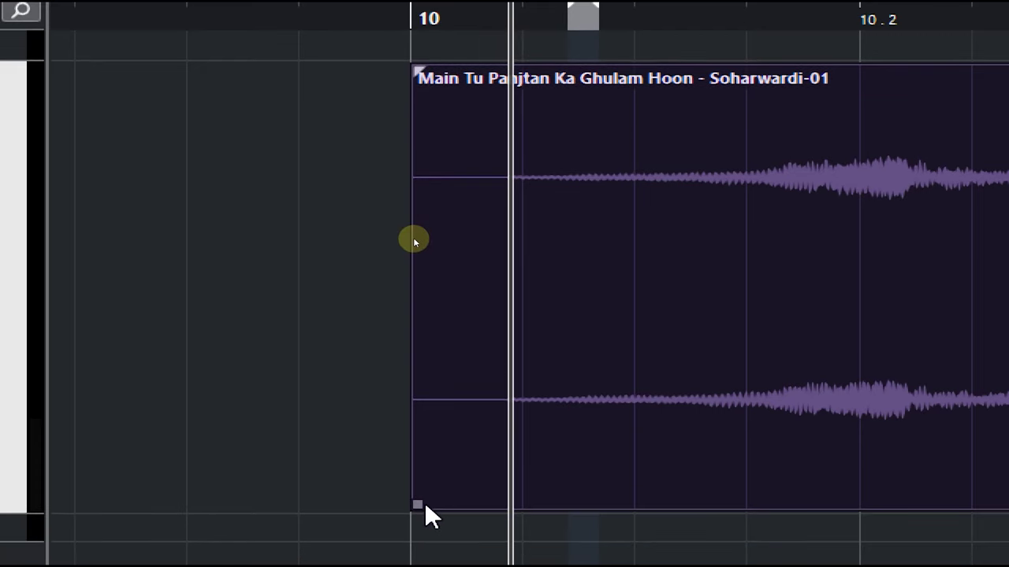
left_click_drag(418, 517, 524, 491)
key("g")
key("g")
key("g")
key("g")
key("g")
key("g")
key("g")
key("g")
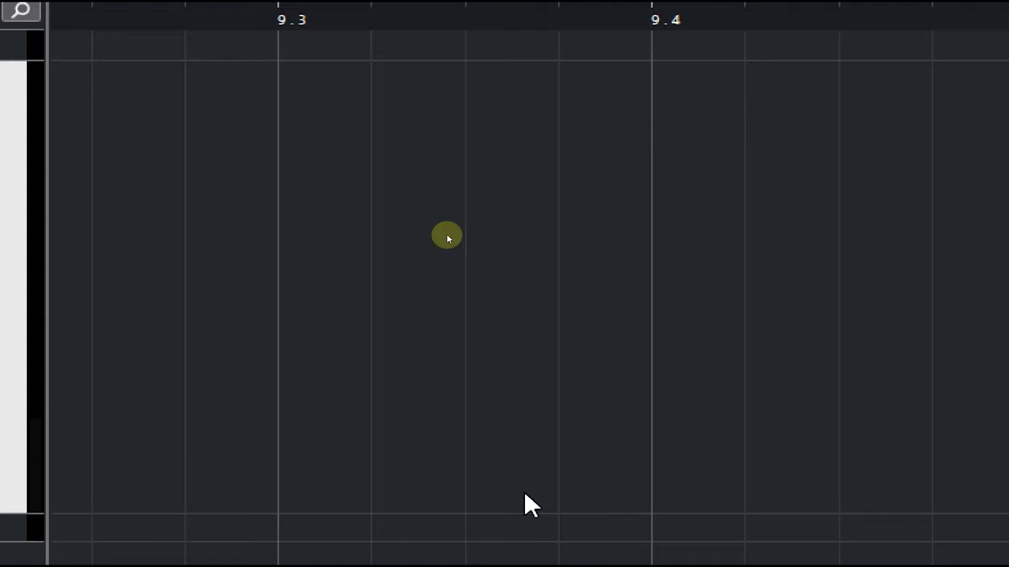
Play the split intro pieces from bar 10 to check them by ear.
key("space")
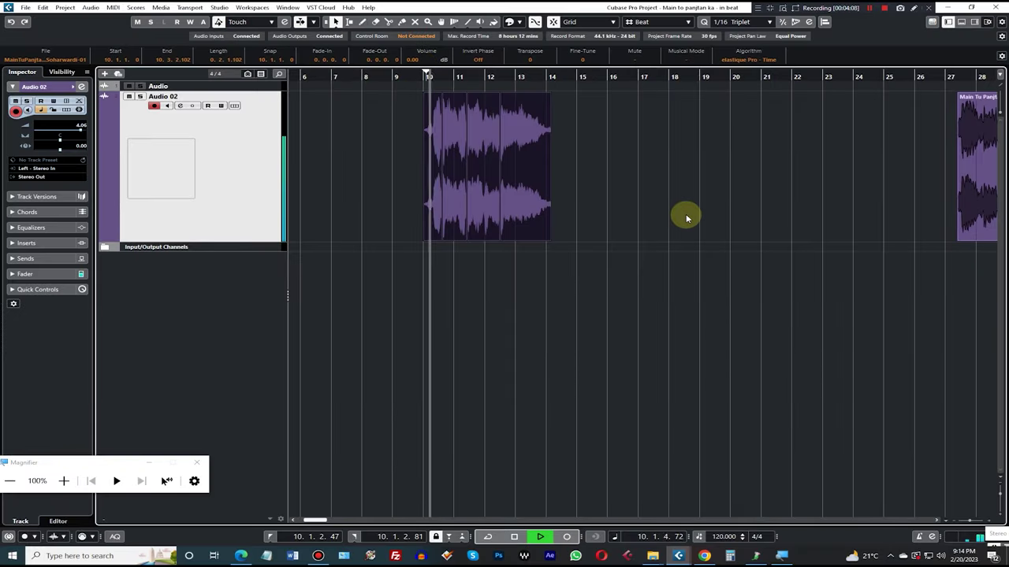
key("h")
key("h")
key("h")
key("h")
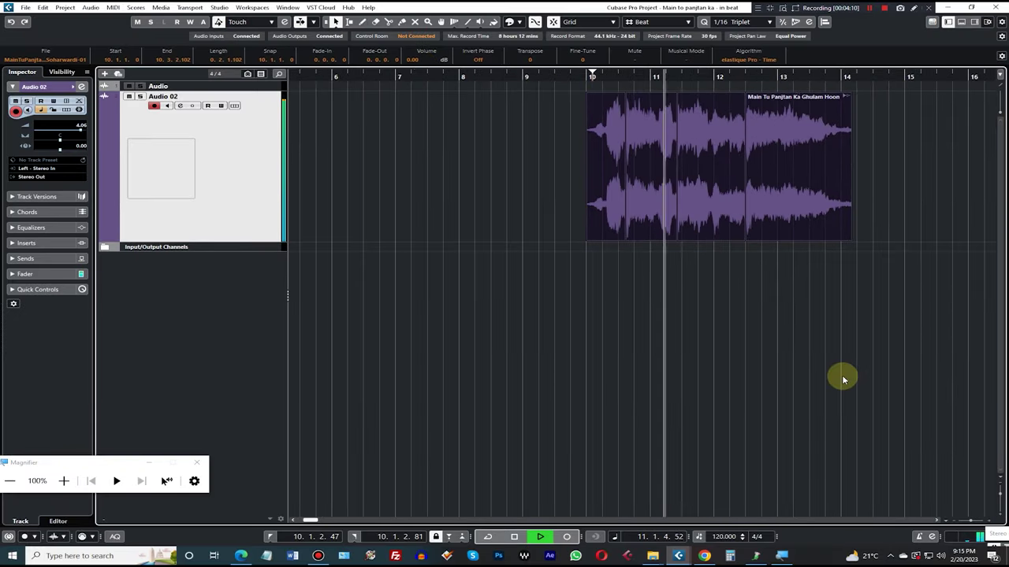
left_click(938, 521)
left_click(937, 521)
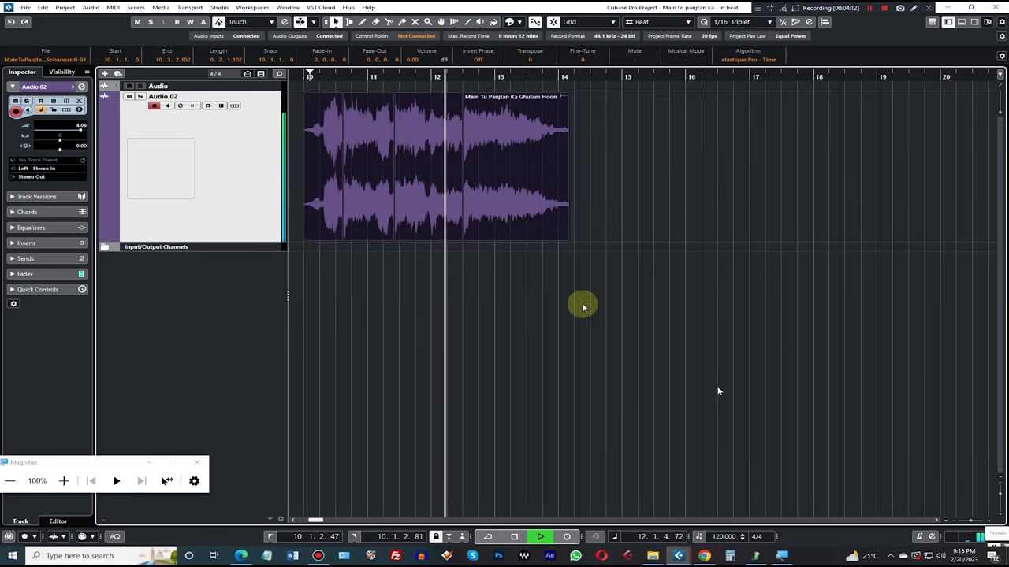
Stop playback and select the two middle pieces of the split intro.
key("space")
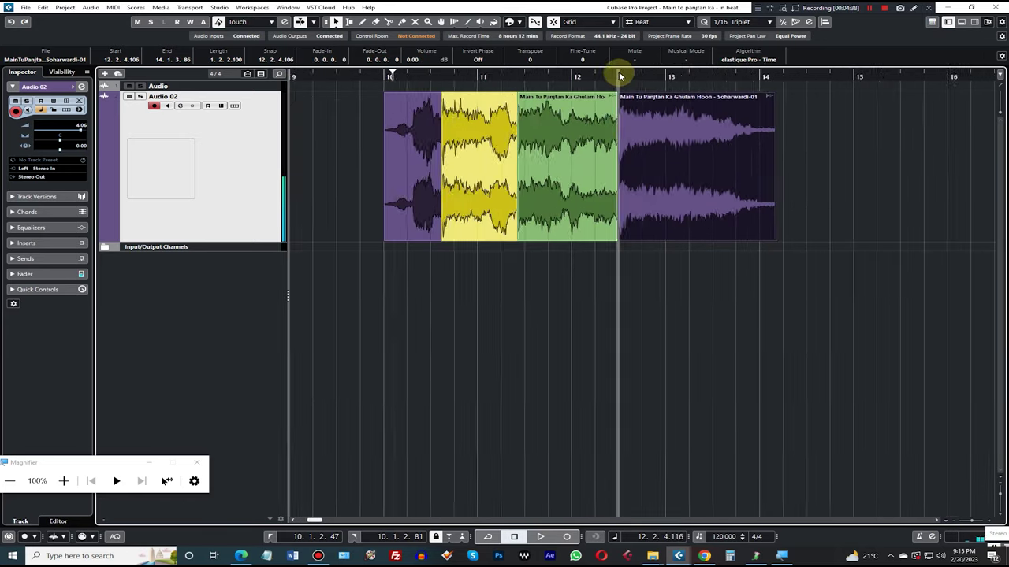
key("h")
left_click(468, 289)
left_click_drag(468, 289, 562, 199)
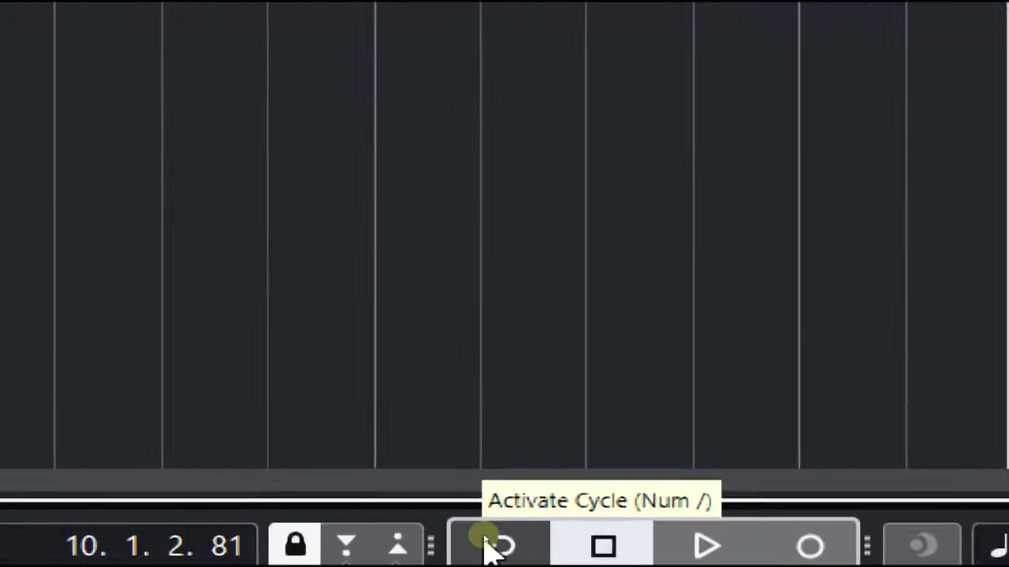
Activate the cycle with the locators around the two selected pieces, from 10.3.2.102 to 12.2.4.106, and play the loop.
left_click(505, 542)
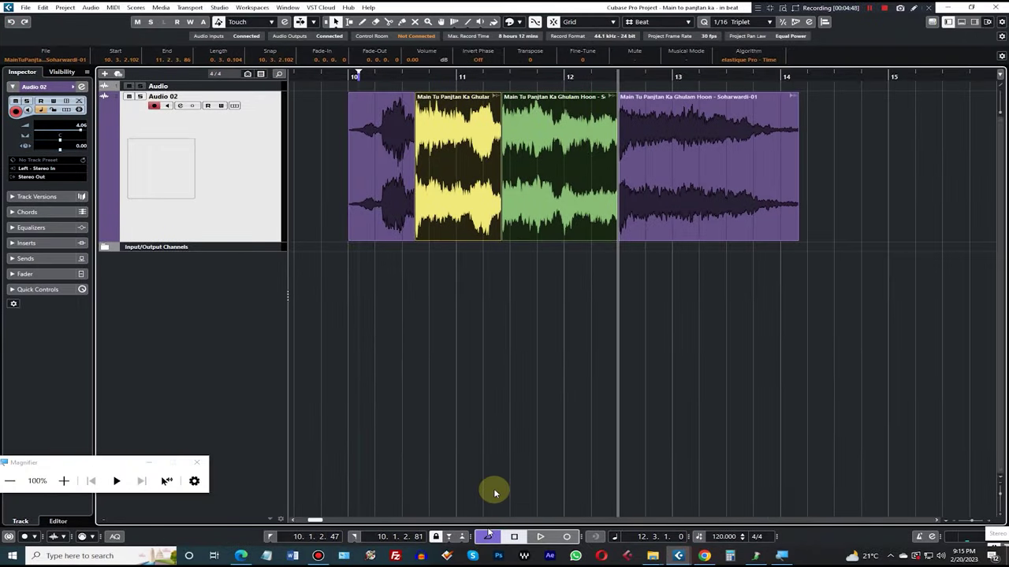
left_click(411, 79)
scroll(411, 78, "up", 3)
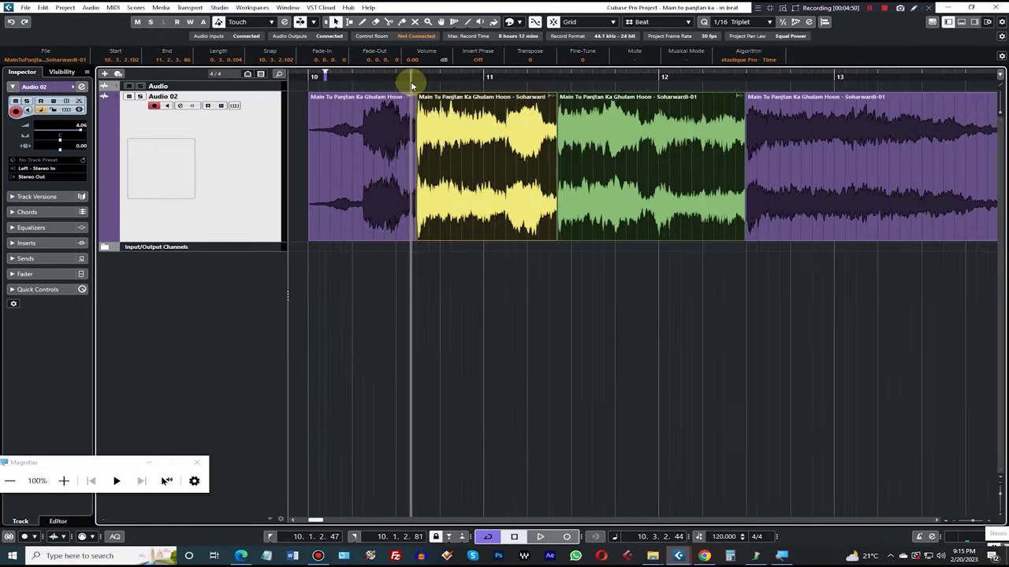
key("p")
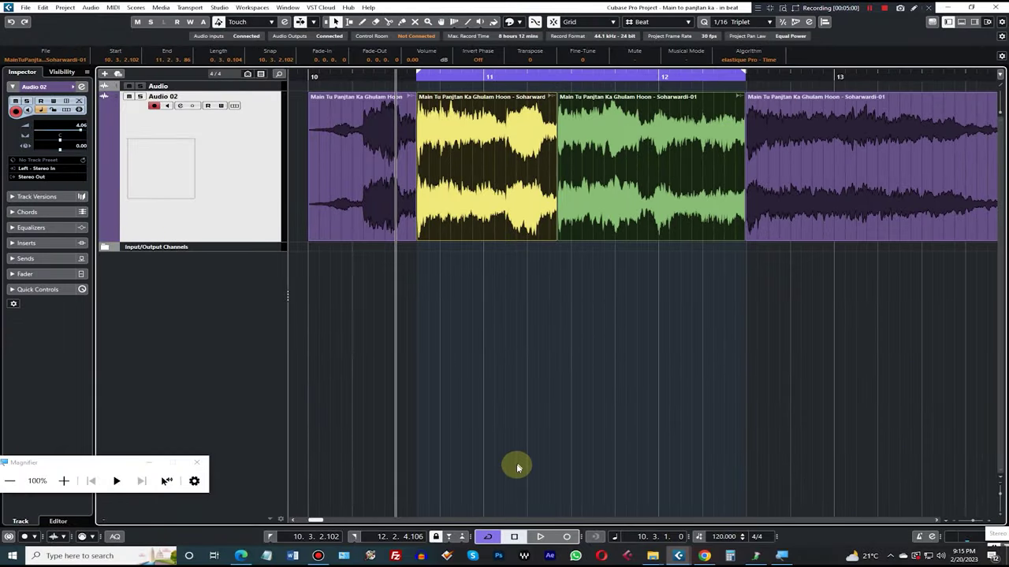
left_click(518, 468)
key("space")
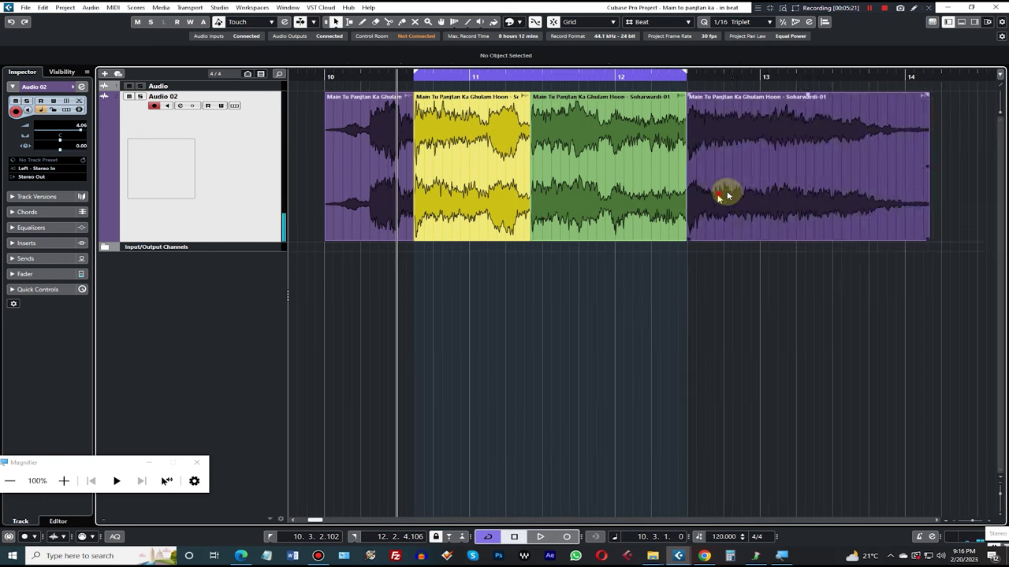
Move the last intro piece to start at 13.1.1.0 and shift the first piece earlier, away from the middle pieces.
left_click_drag(725, 192, 804, 190)
left_click_drag(354, 162, 308, 147)
left_click(466, 409)
Delete the green third piece and extend the yellow piece's end over its place up to the right locator.
left_click(585, 162)
key("Delete")
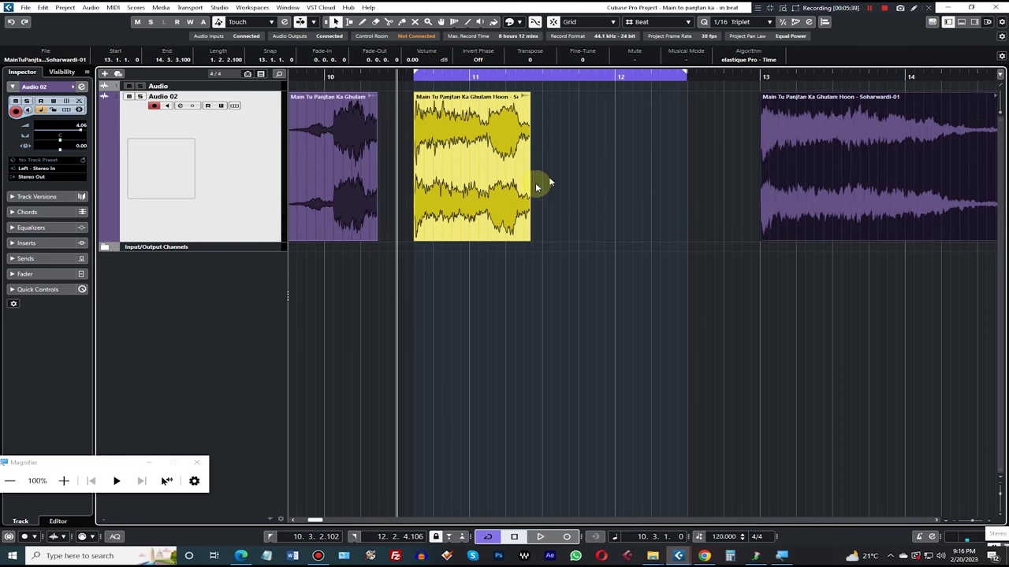
left_click(496, 201)
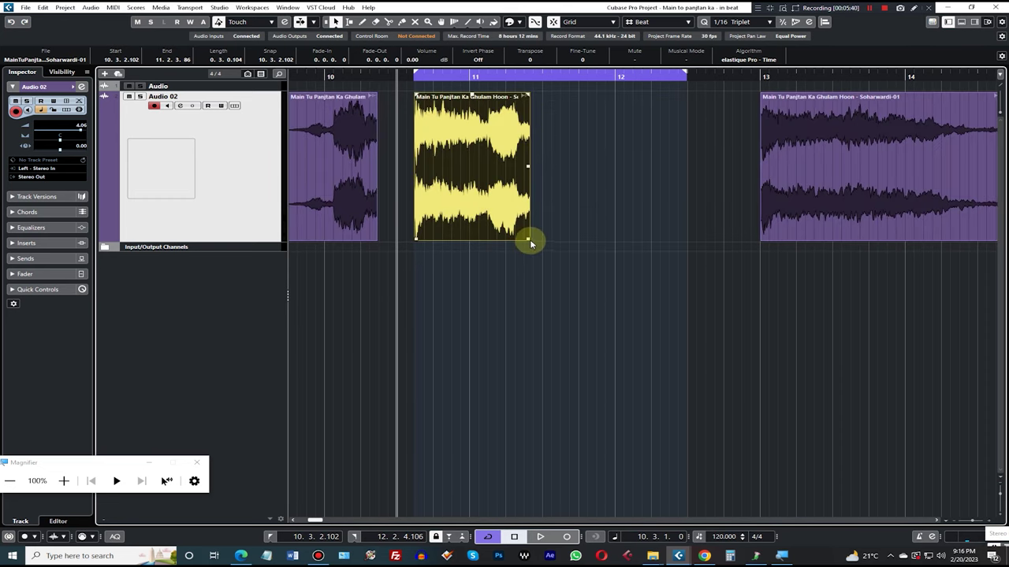
left_click_drag(528, 239, 698, 220)
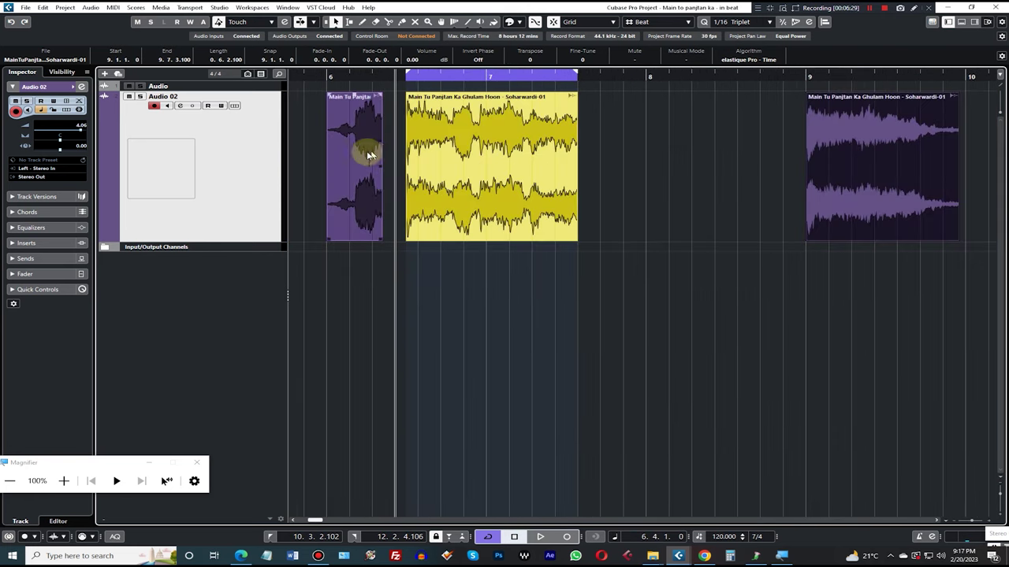
Shift the first piece further back and move the yellow middle piece to start at 7.1.1.0.
left_click_drag(367, 152, 309, 150)
left_click(502, 180)
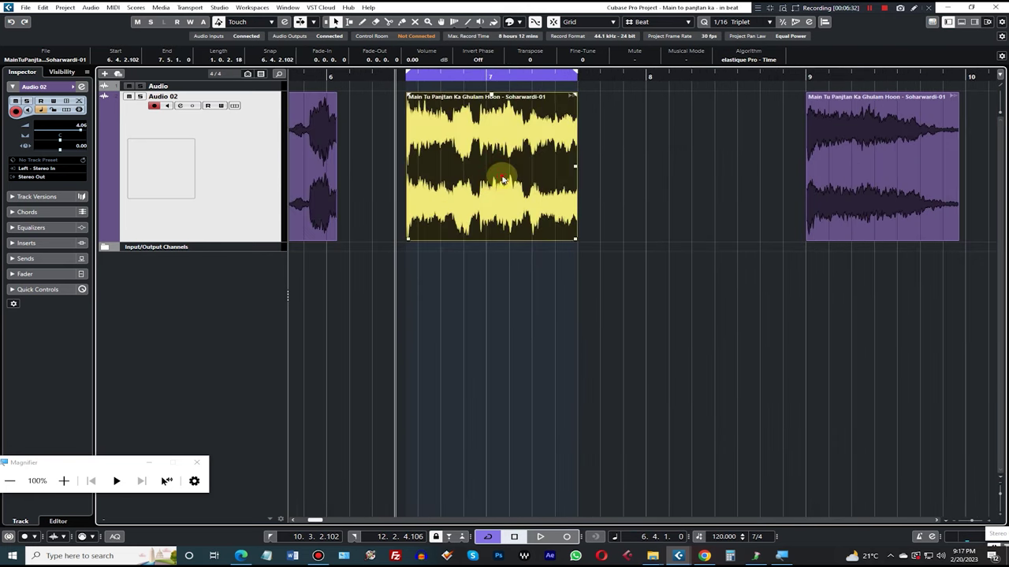
left_click_drag(457, 181, 538, 181)
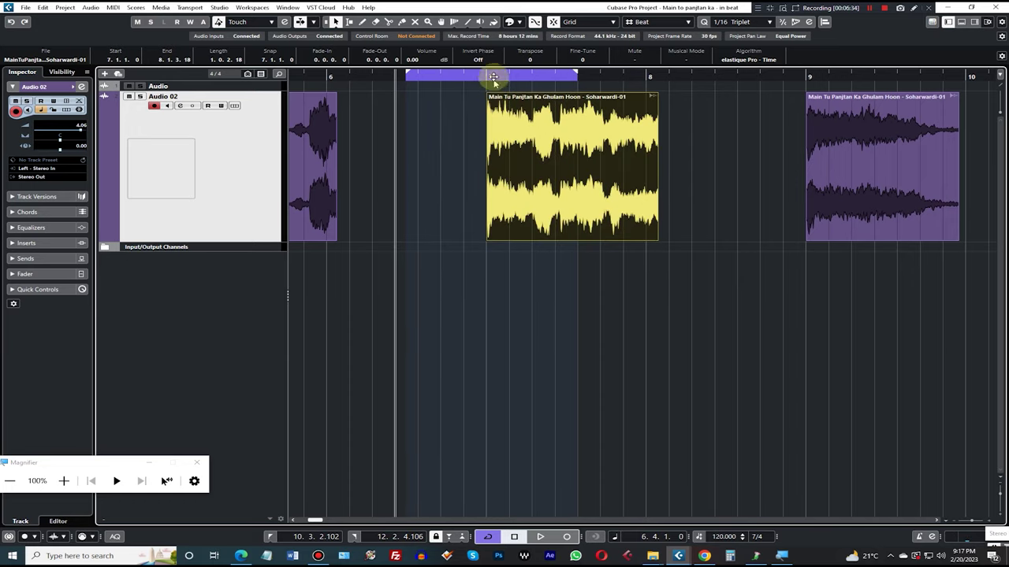
Set the cycle locators around the yellow piece, 7.1.1.0 to 8.1.3.18, and check its start against the bar 7 line.
left_click_drag(489, 75, 507, 157)
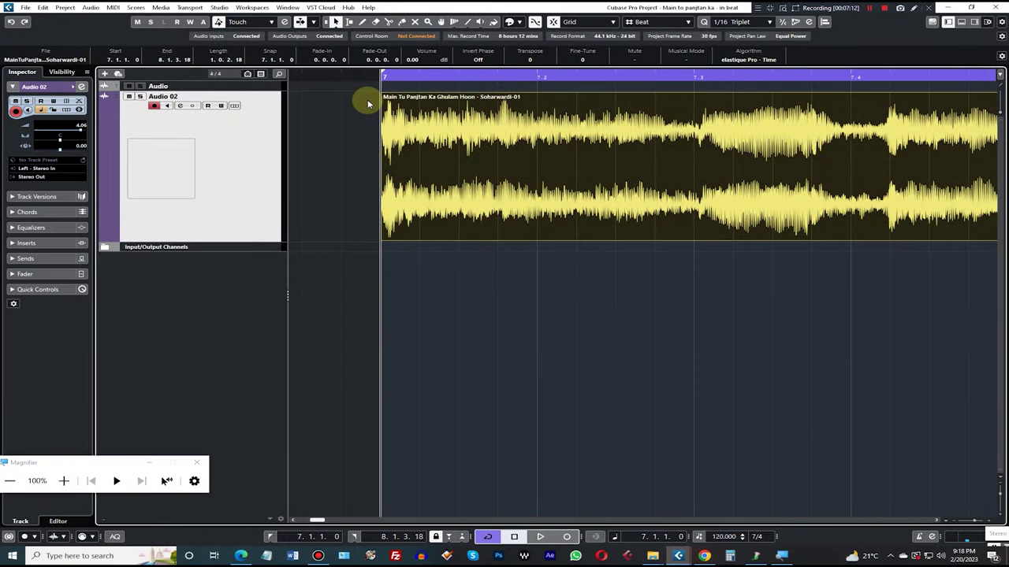
key("g")
key("g")
key("g")
key("g")
key("g")
key("g")
key("g")
key("g")
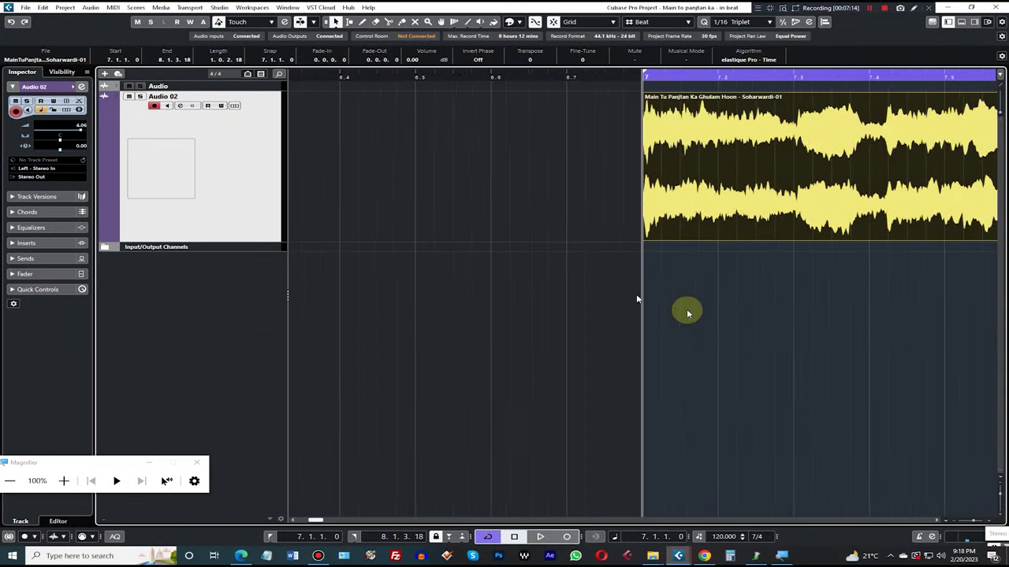
scroll(927, 517, "right", 2)
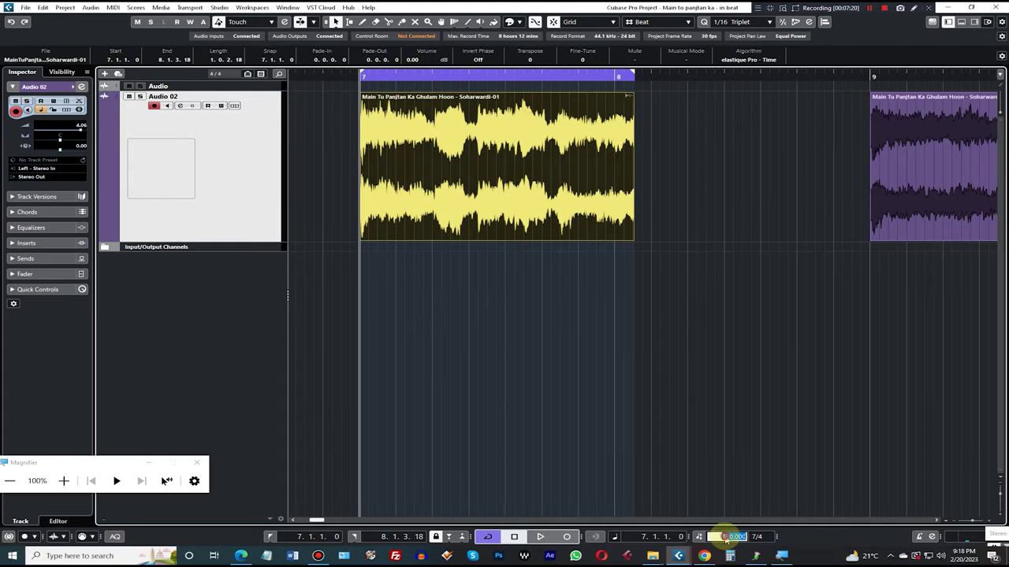
Lower the project tempo to 112 to bring the end of bar 7 close to the yellow piece's end.
left_click(746, 495)
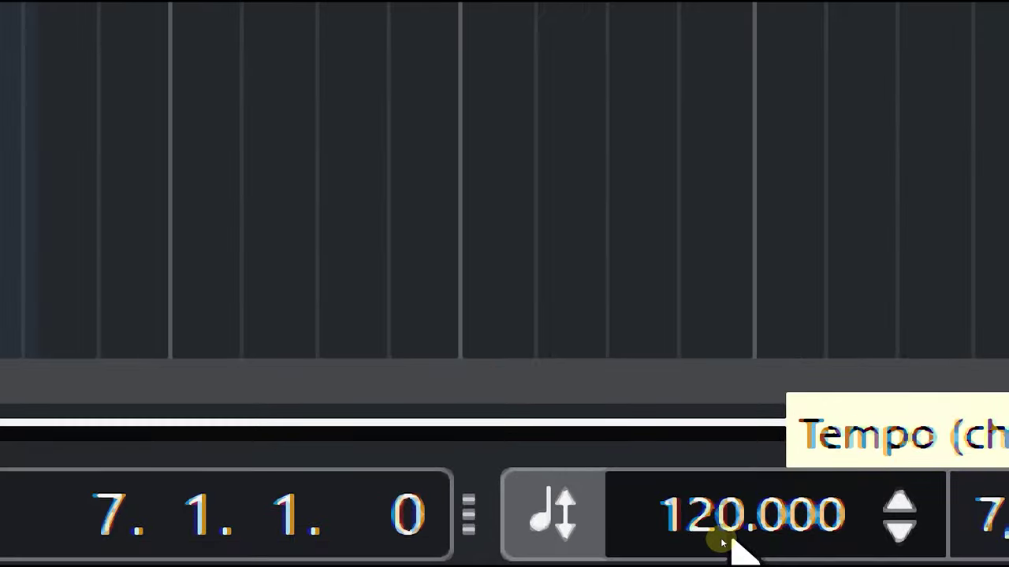
scroll(689, 527, "down", 2)
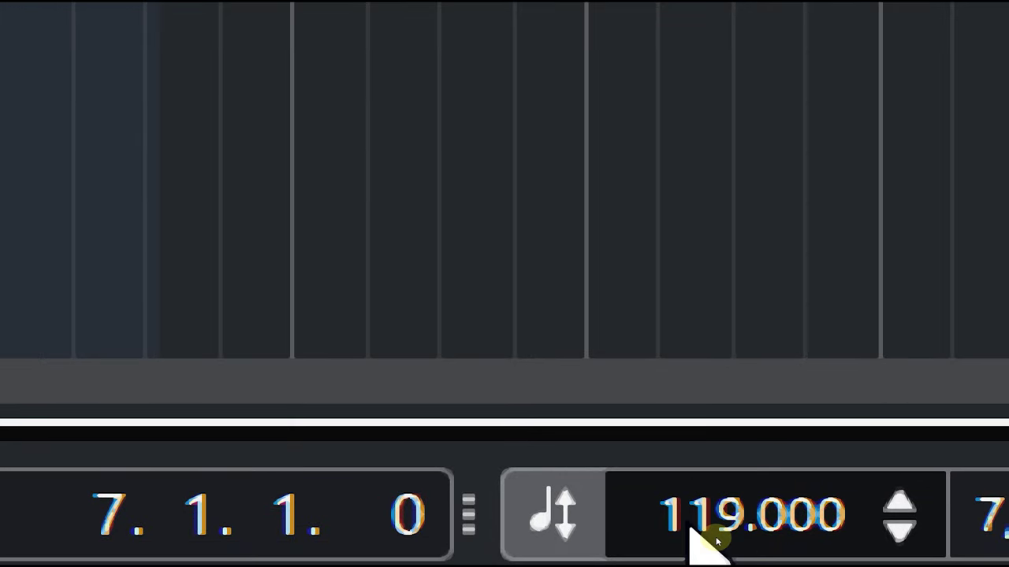
scroll(689, 526, "down", 4)
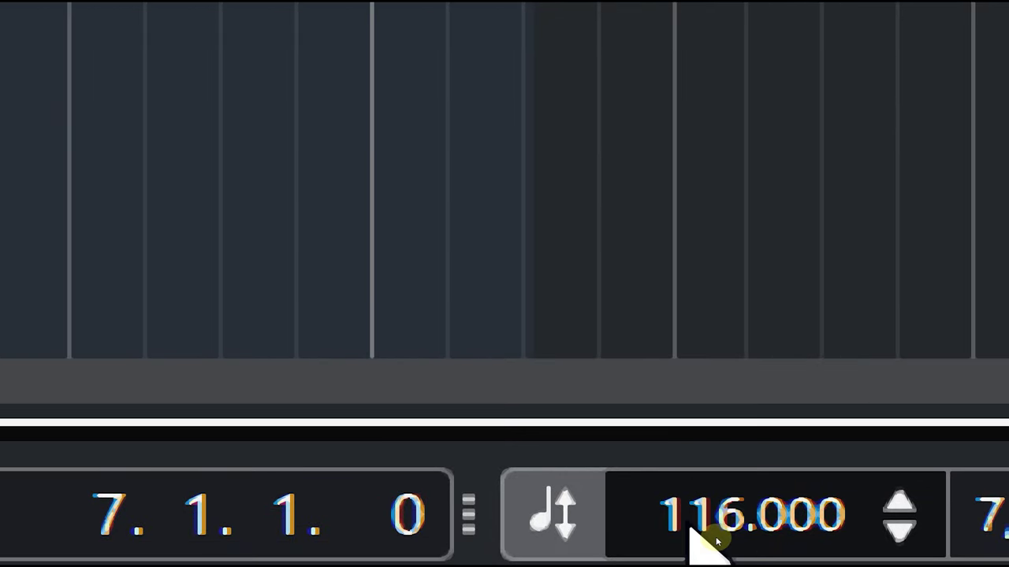
scroll(700, 544, "down", 1)
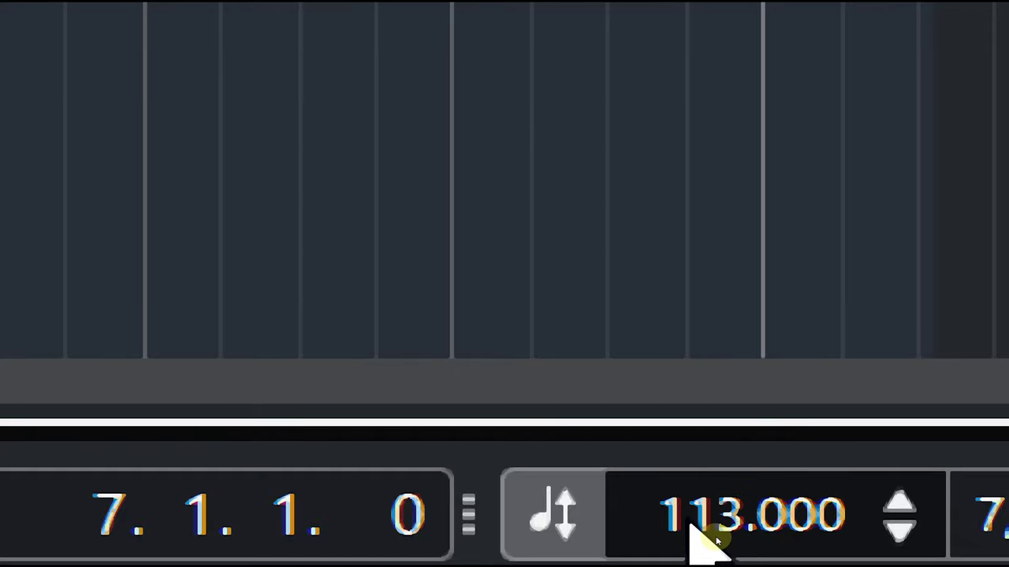
scroll(700, 544, "down", 1)
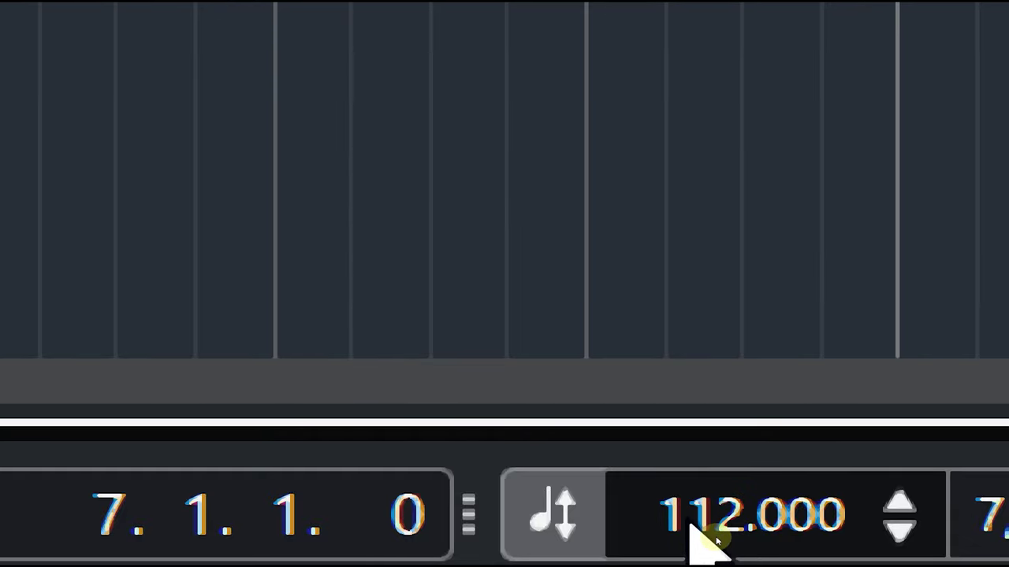
key("super+minus")
key("super+minus")
key("super+minus")
key("super+minus")
key("super+minus")
key("super+minus")
key("super+minus")
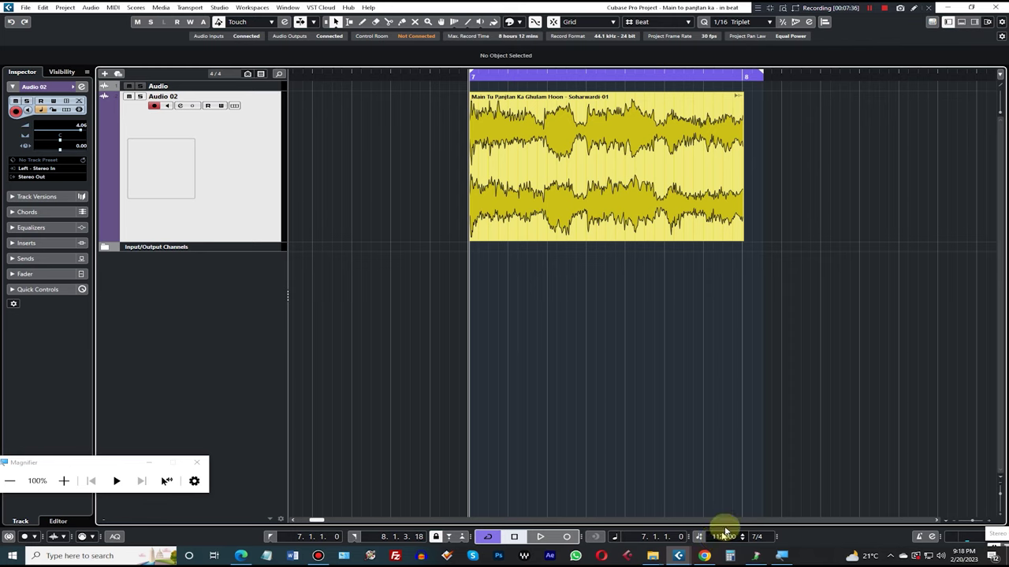
Try a tempo of 111 against the yellow piece's end at bar 8 and return the tempo to 112.
left_click_drag(737, 75, 785, 87)
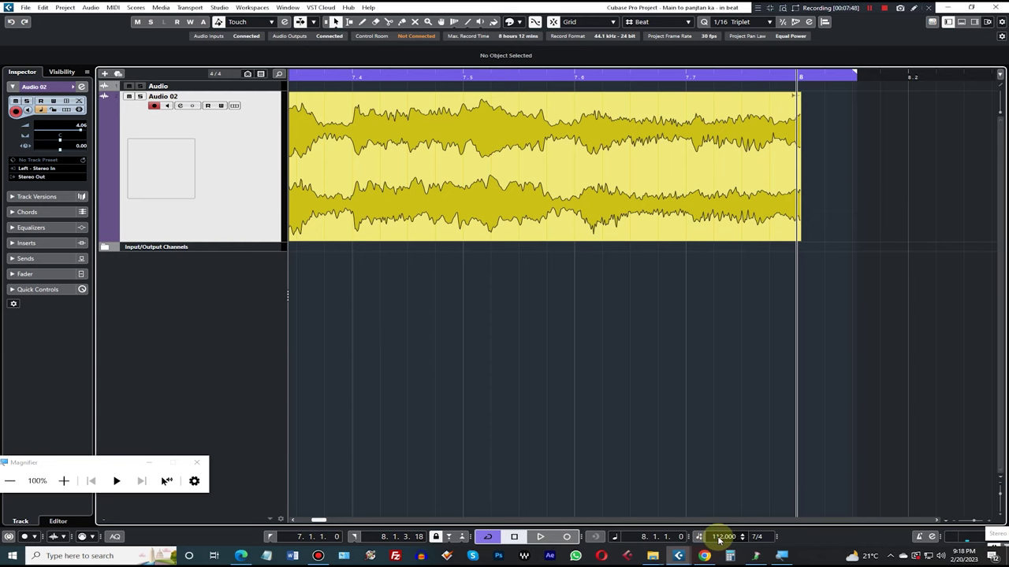
scroll(719, 541, "down", 1)
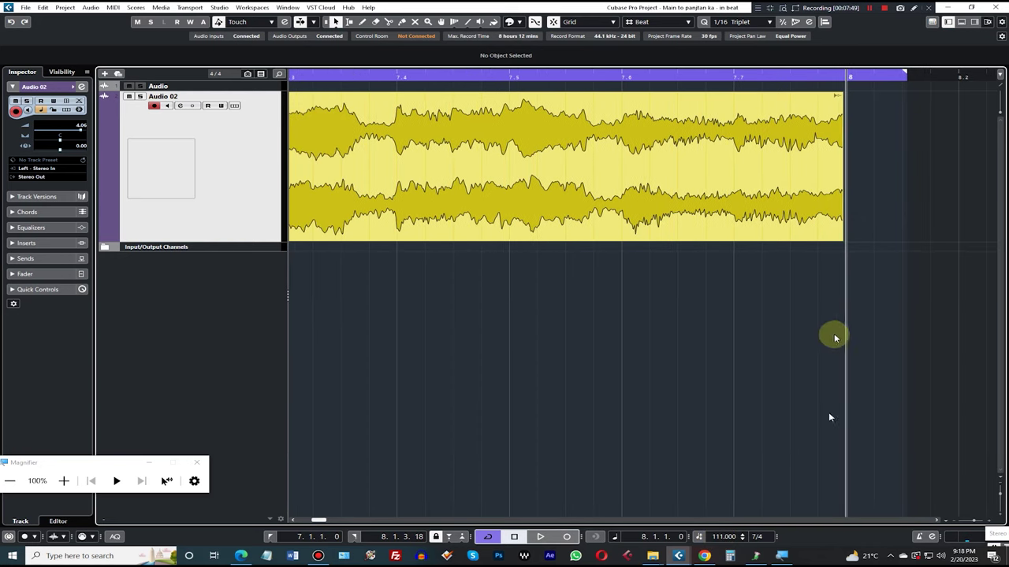
mouse_move(847, 79)
left_mouse_down()
mouse_move(813, 118)
mouse_move(808, 108)
left_mouse_up()
scroll(717, 539, "up", 1)
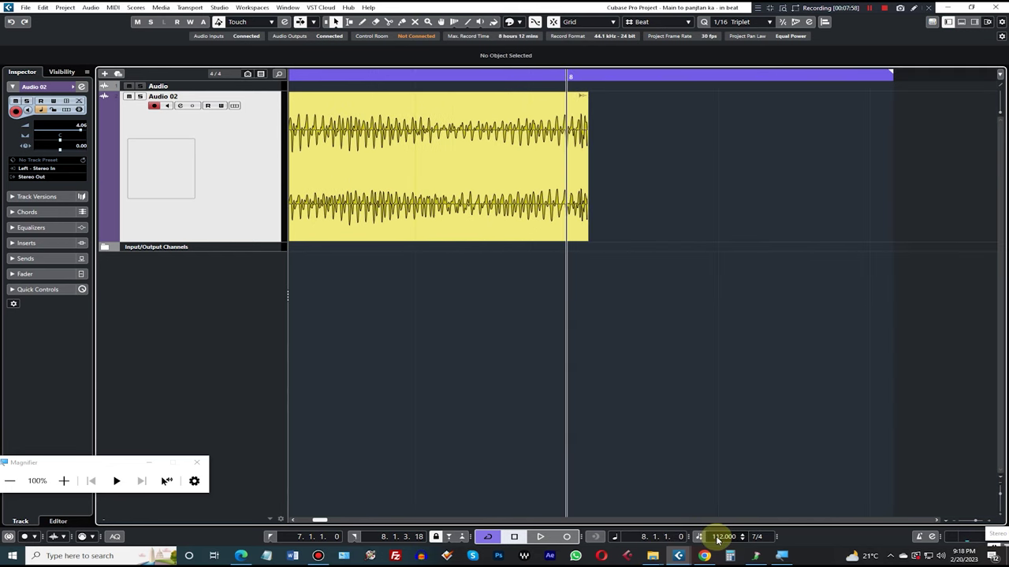
Select the yellow piece and examine closely how far its end passes the start of bar 8.
mouse_move(569, 80)
left_mouse_down()
mouse_move(579, 59)
mouse_move(576, 90)
left_mouse_up()
left_click(630, 127)
left_click(634, 79)
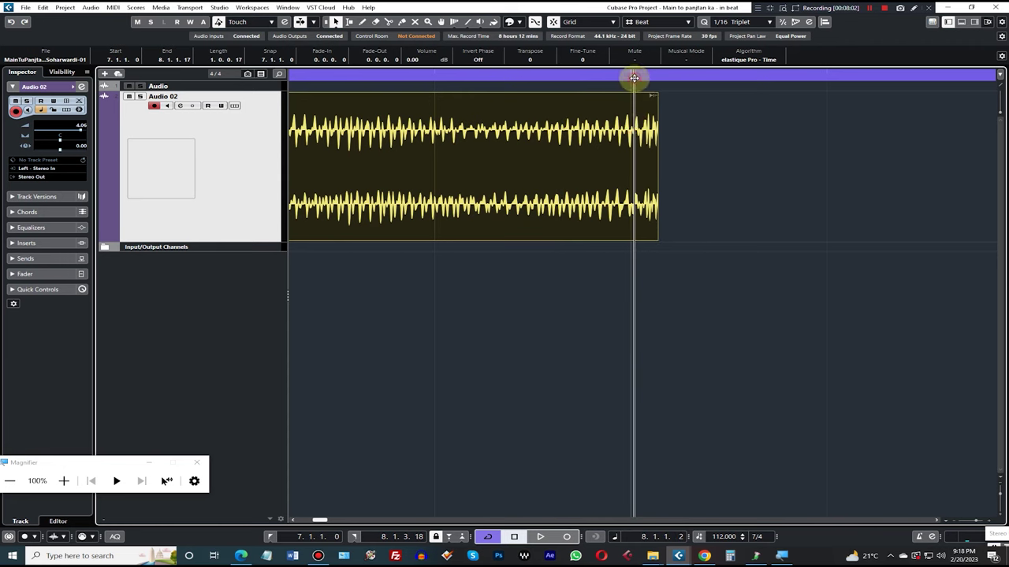
key("super+plus")
key("super+plus")
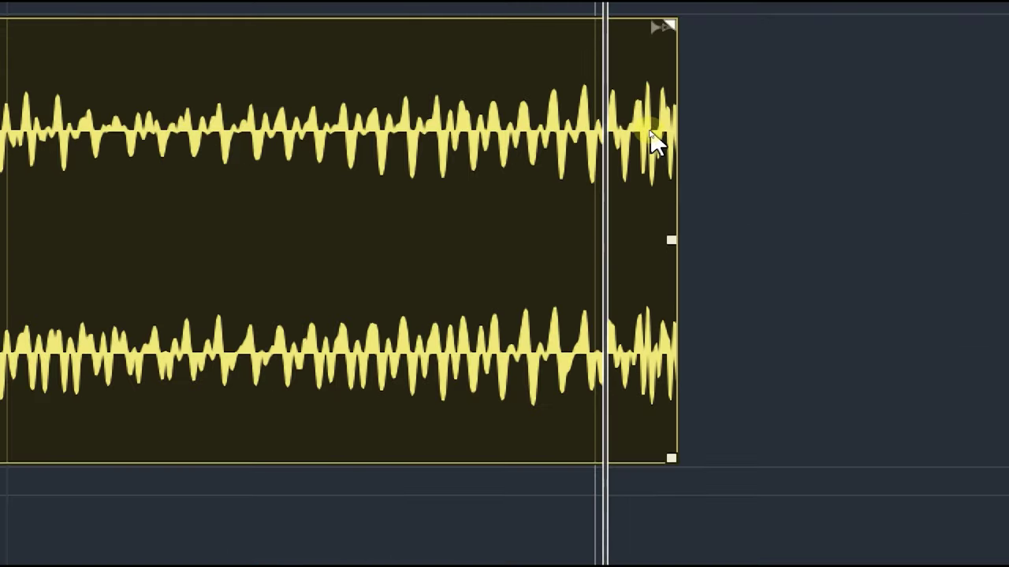
key("super+minus")
key("super+minus")
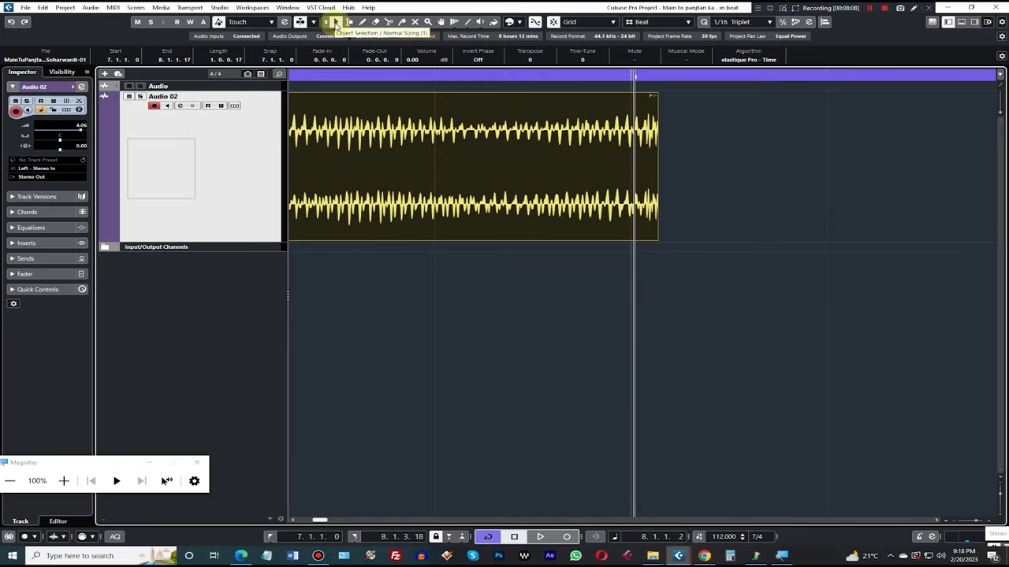
Switch the Object Selection tool to Sizing Applies Time Stretch.
key("super+plus")
key("super+plus")
key("super+plus")
key("super+plus")
key("super+plus")
left_click(336, 24)
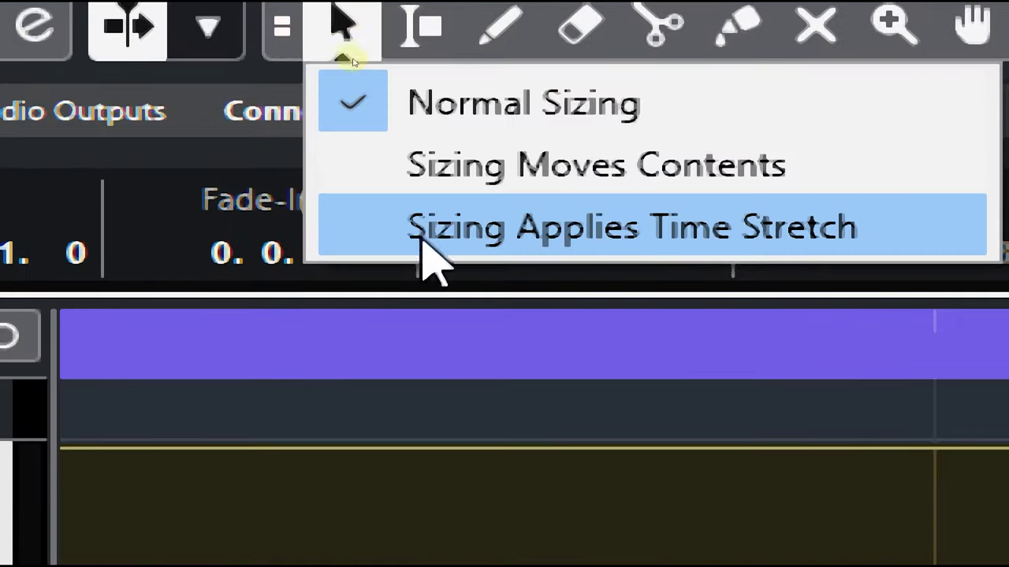
key("super+minus")
left_click(756, 243)
key("super+minus")
key("super+minus")
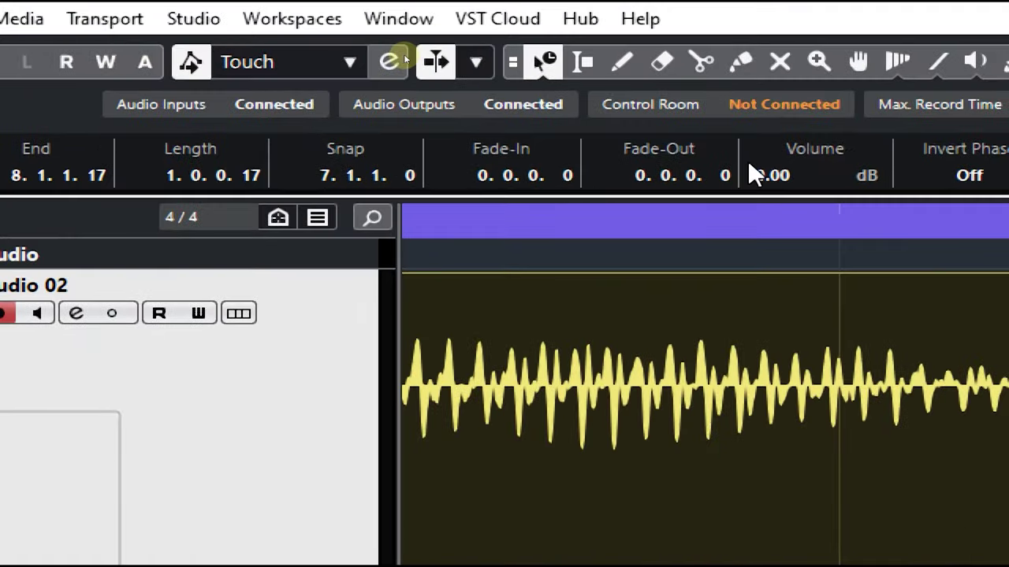
key("super+minus")
key("super+minus")
Time-stretch the yellow piece so that it ends exactly at 8.1.1.0.
left_click(541, 162)
left_click(687, 227)
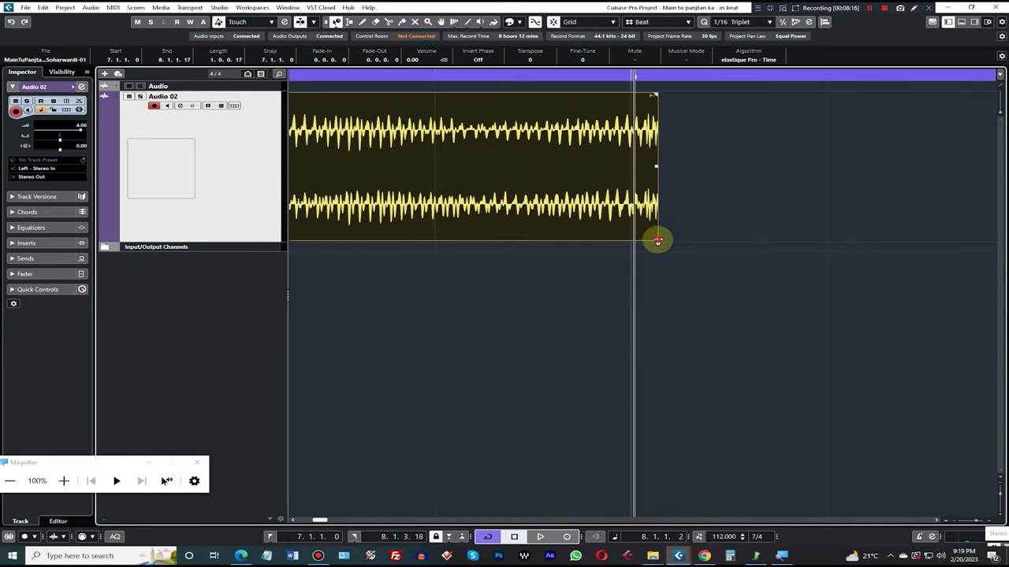
left_click_drag(657, 240, 632, 240)
left_click_drag(669, 78, 687, 51)
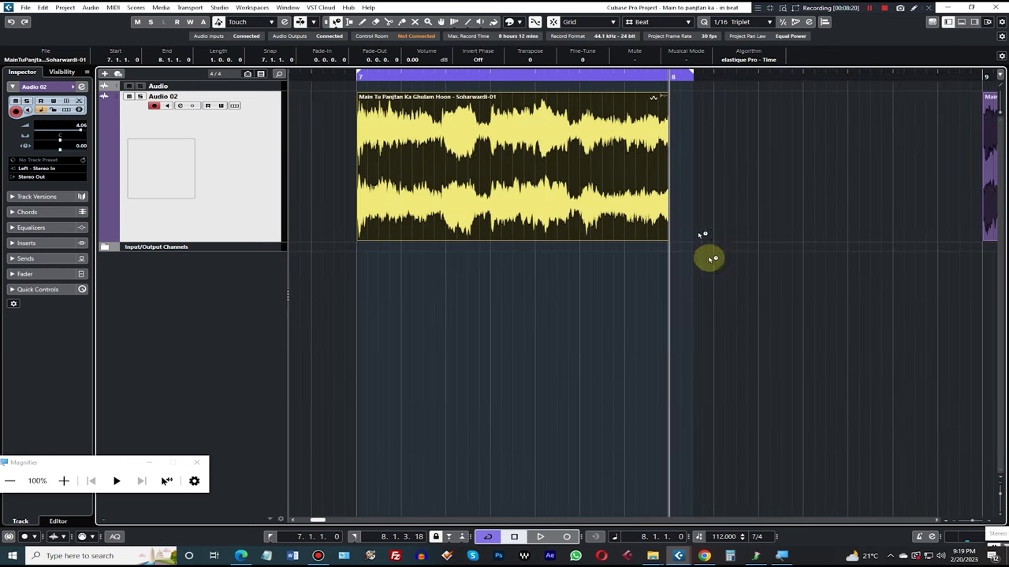
Set the right locator to 8.1.1.0, play the one-bar loop and activate the metronome click.
scroll(473, 218, "down", 1)
key("space")
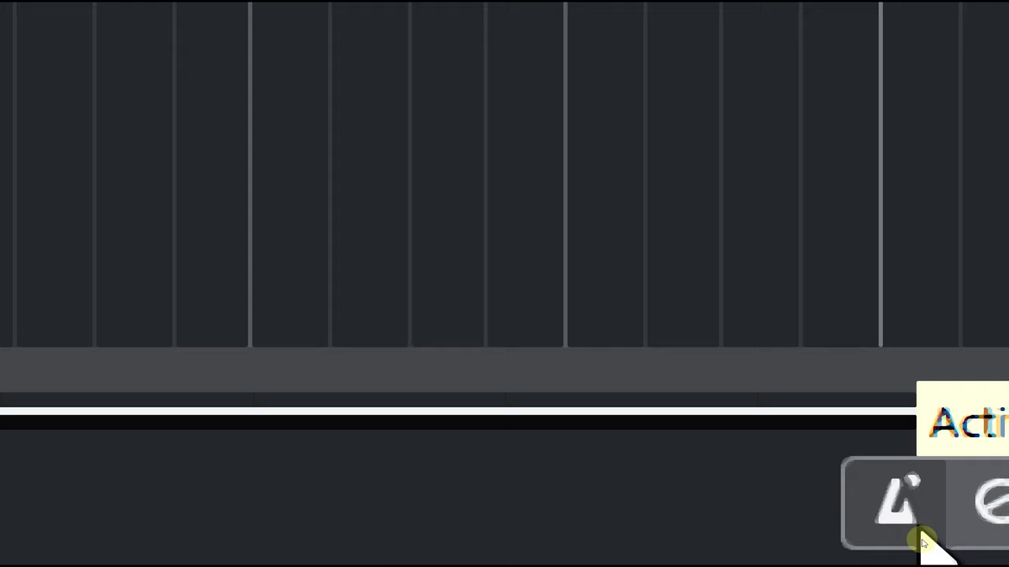
left_click(915, 541)
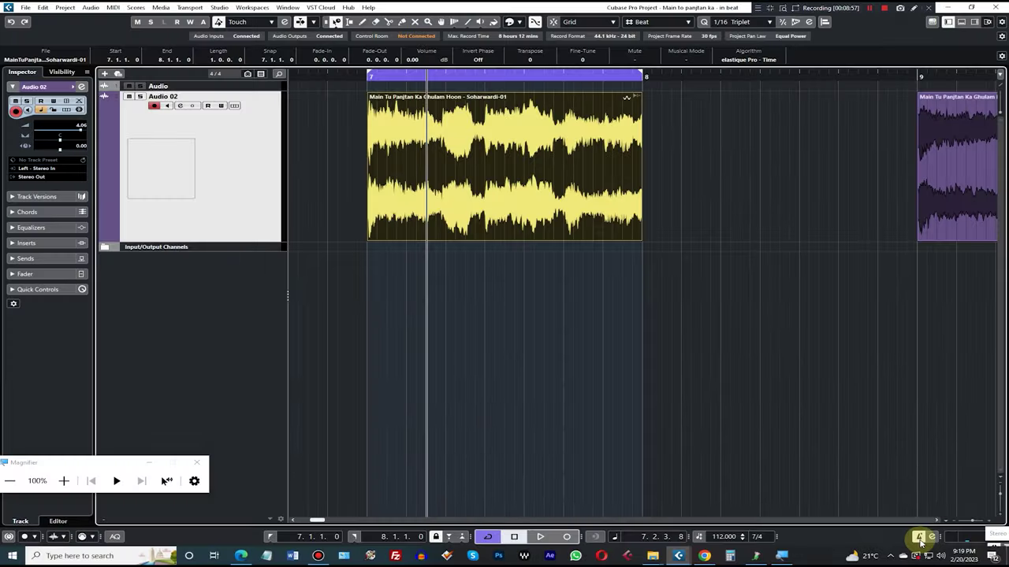
Add a signature track and render an audio click between the locators.
right_click(212, 261)
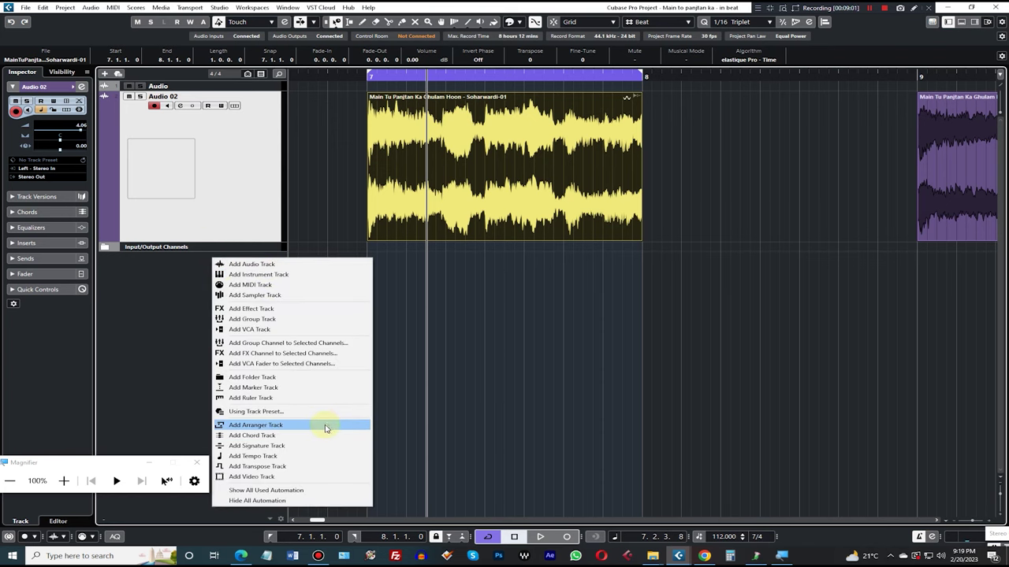
left_click(304, 446)
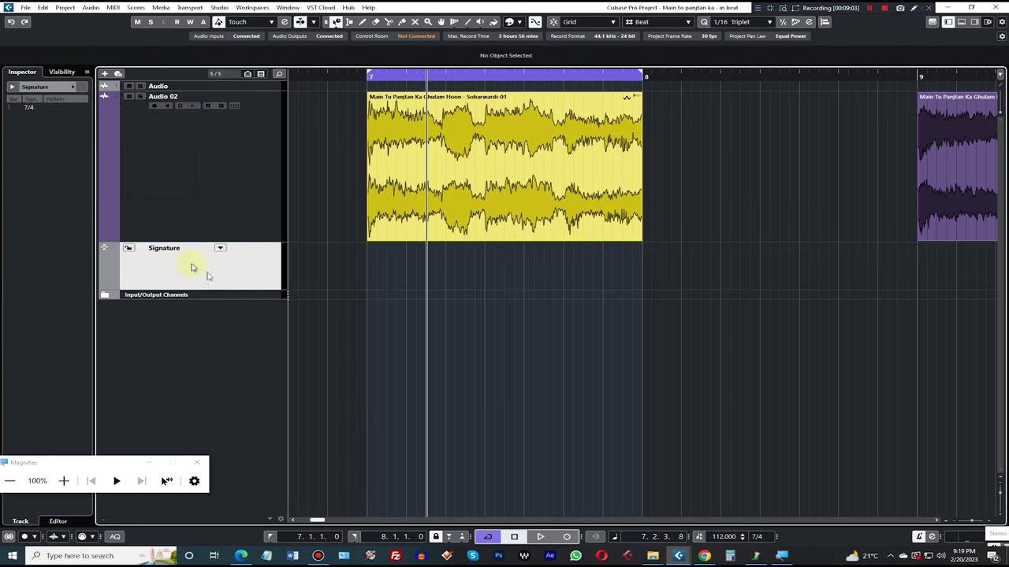
left_click(220, 248)
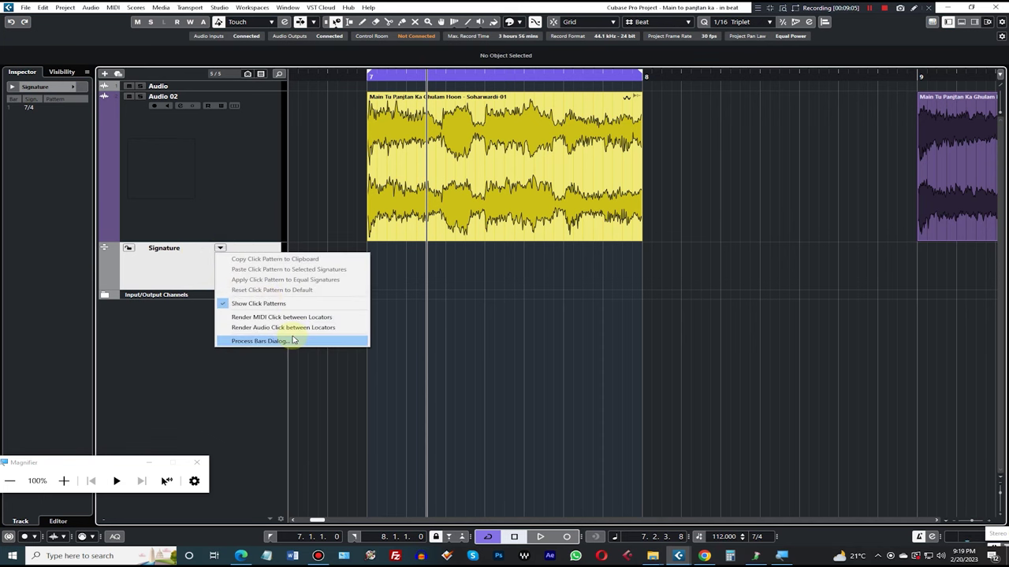
left_click(261, 336)
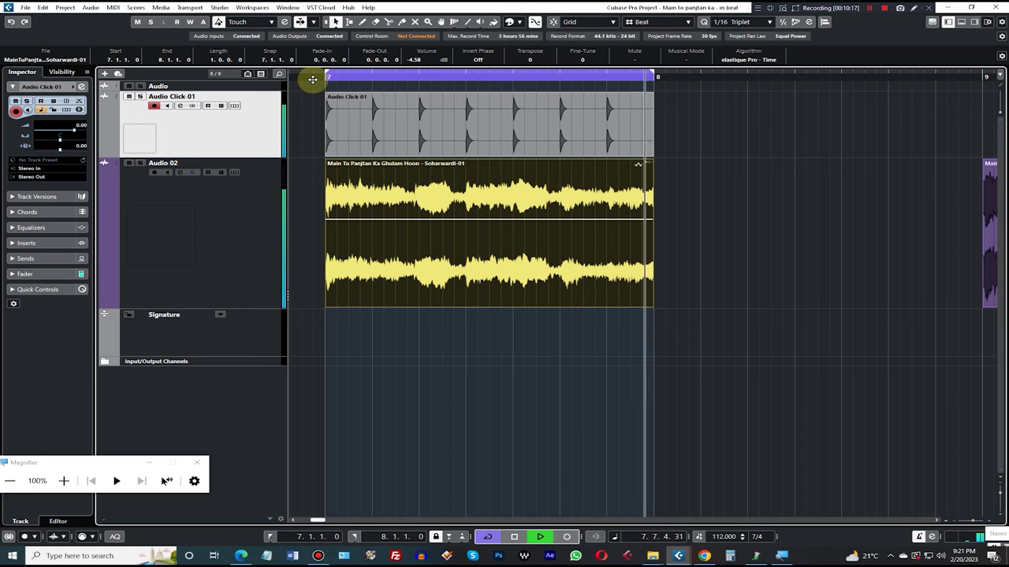
Stop playback, clear the short separated pieces from Audio 02 and place the long recording so it starts around bar 7.
key("g")
key("g")
key("g")
key("g")
key("g")
key("g")
key("g")
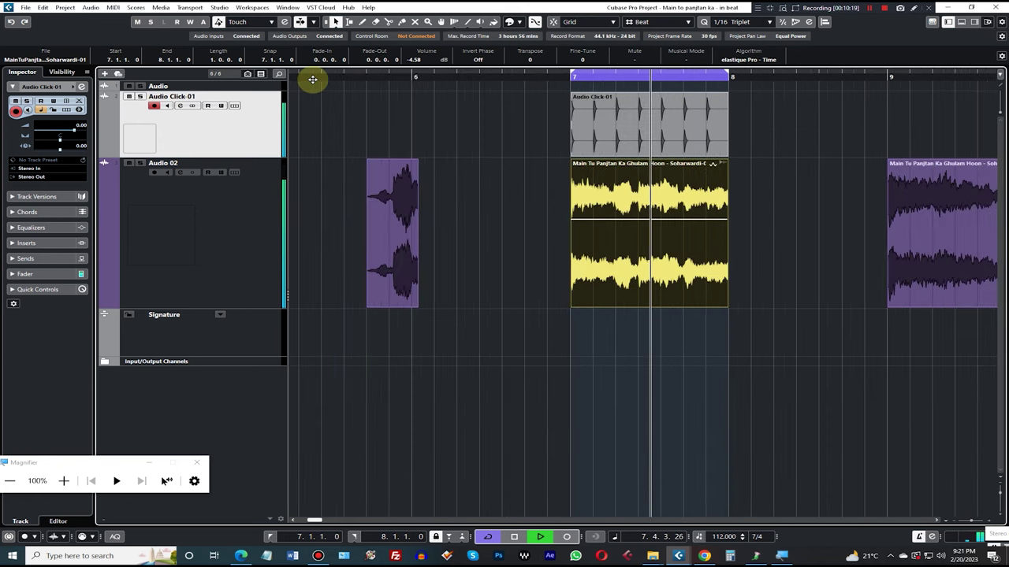
key("g")
key("g")
key("g")
key("space")
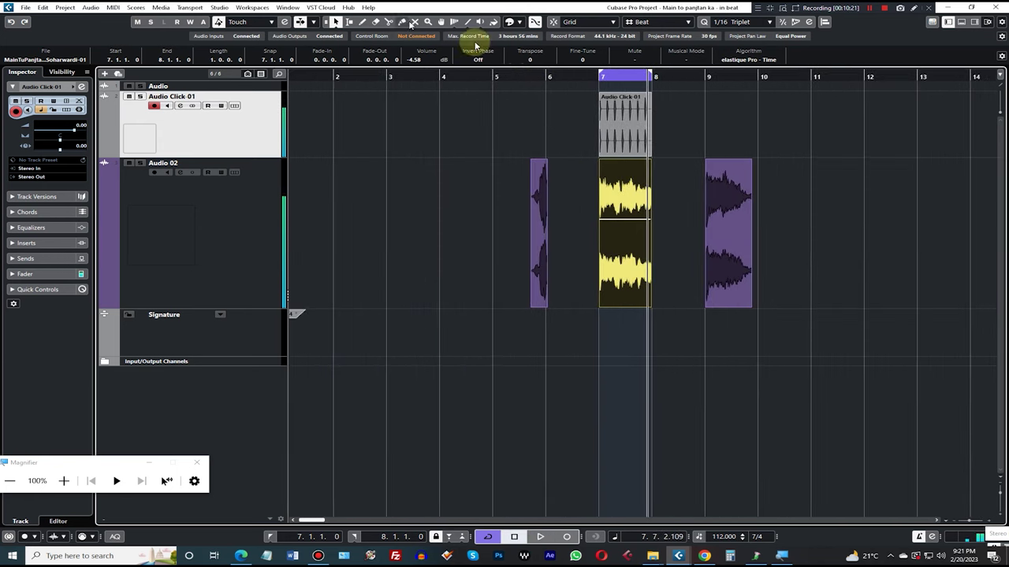
left_click_drag(569, 74, 524, 60)
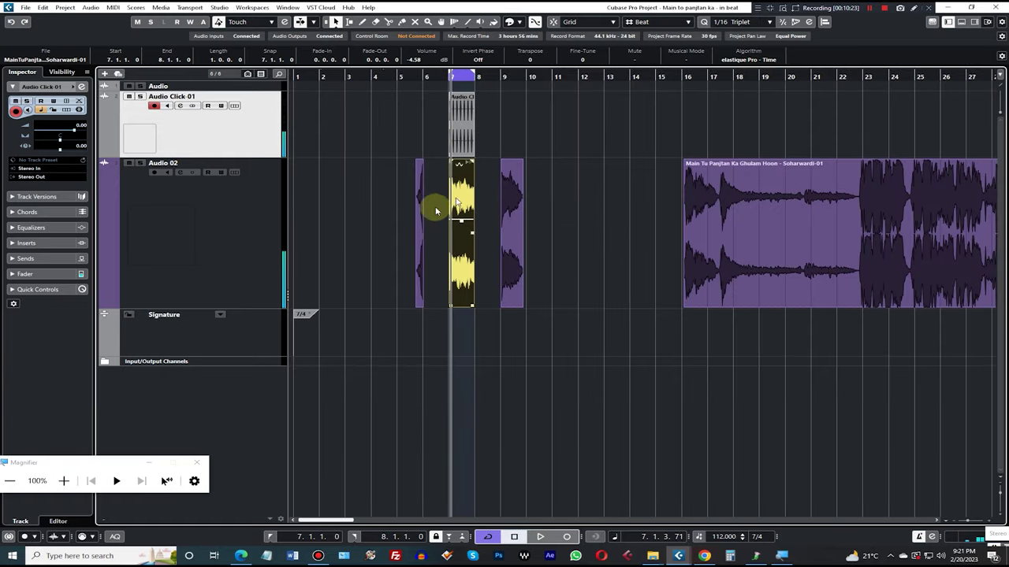
left_click(759, 254)
key("Delete")
left_click_drag(473, 306, 894, 274)
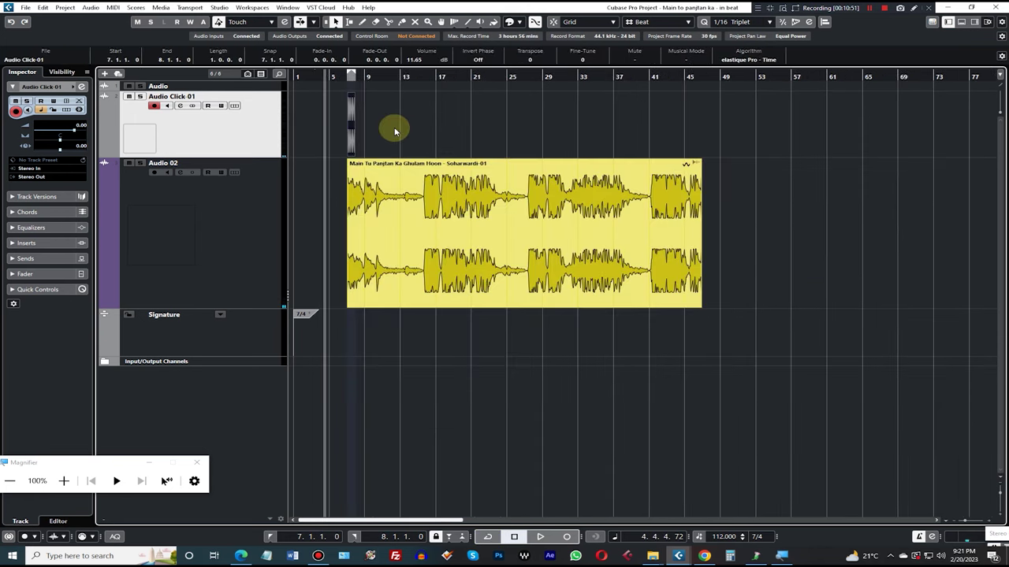
Duplicate the one-bar Audio Click-01 event repeatedly so the click fills the bars after bar 7.
key("ctrl+d")
key("ctrl+d")
key("ctrl+d")
key("ctrl+d")
key("ctrl+d")
key("ctrl+d")
key("ctrl+d")
key("ctrl+d")
key("ctrl+d")
key("ctrl+d")
key("ctrl+d")
key("ctrl+d")
key("ctrl+d")
key("ctrl+d")
key("ctrl+d")
key("ctrl+d")
key("ctrl+d")
key("ctrl+d")
key("ctrl+d")
key("ctrl+d")
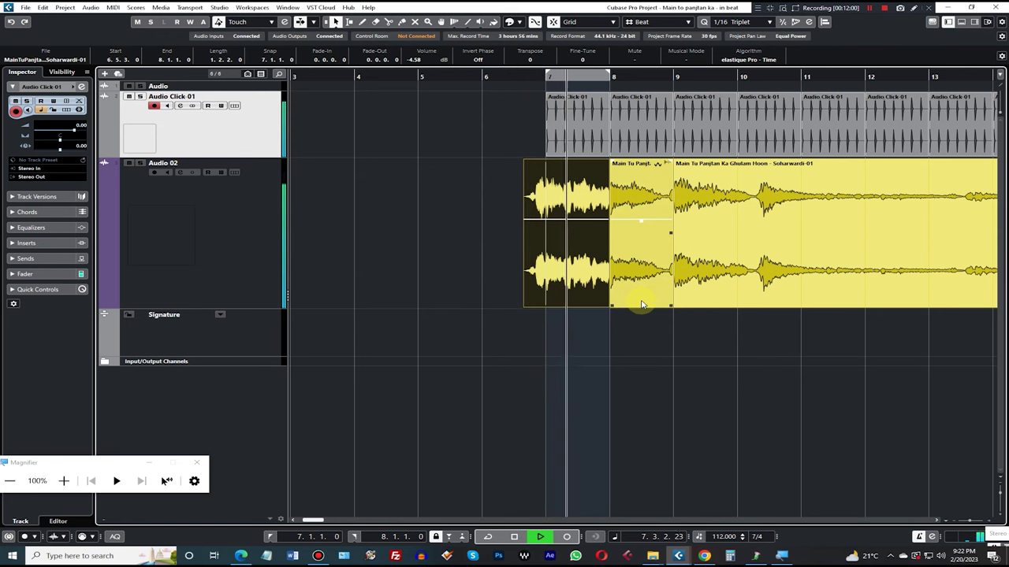
Listen to the pieces on Audio 02 from bar 7 to bar 9 and compare them closely with the click.
key("h")
key("h")
key("h")
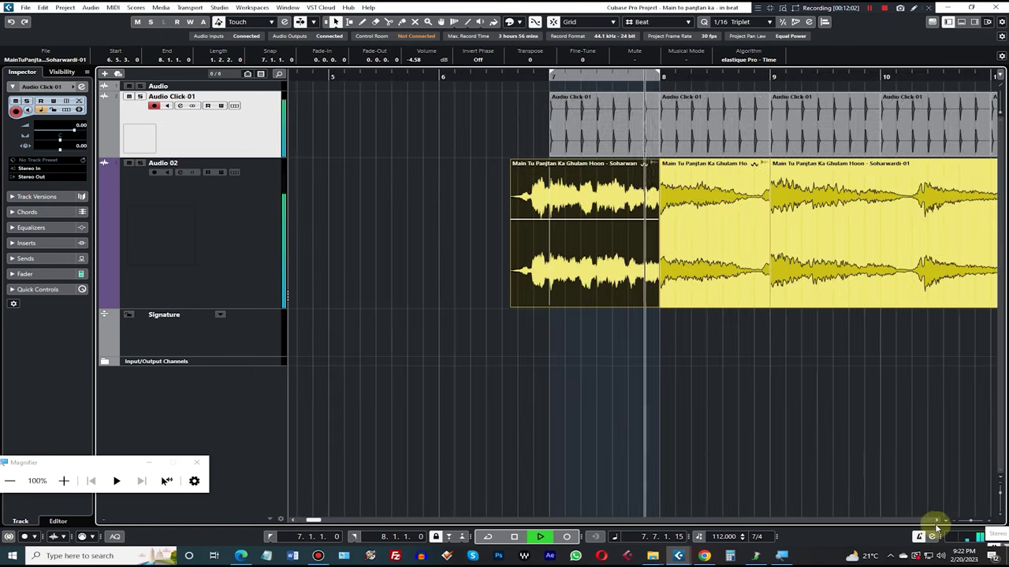
left_click(937, 520)
left_click(602, 296)
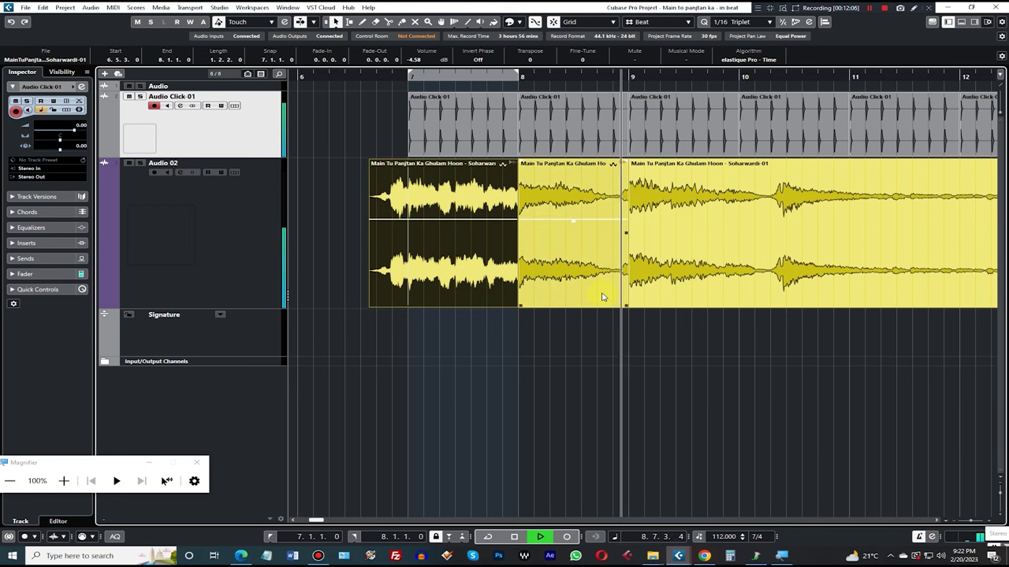
left_click(647, 274)
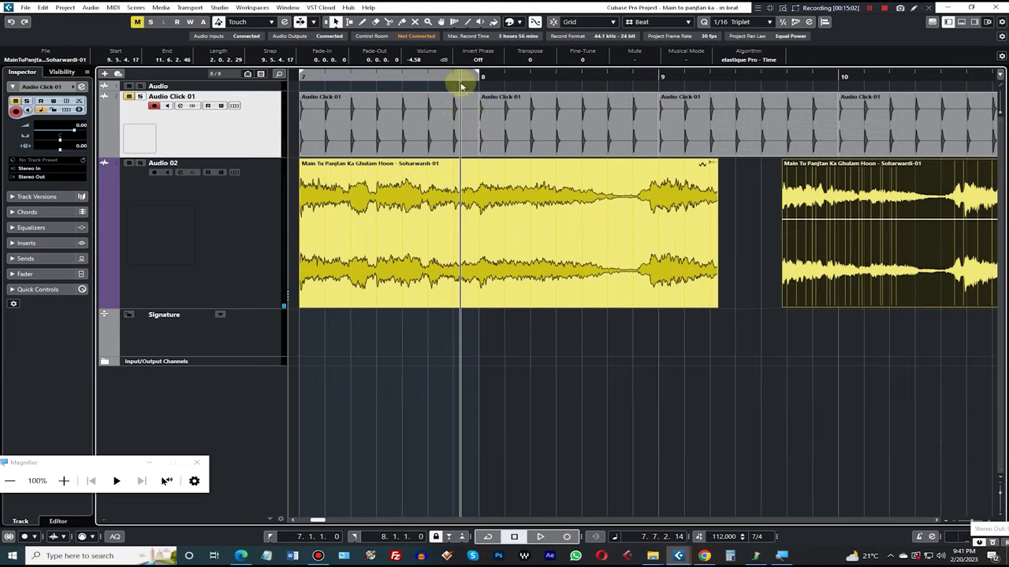
Listen across the start of bar 8 and split the yellow piece on Audio 02 there.
key("space")
left_click(530, 293)
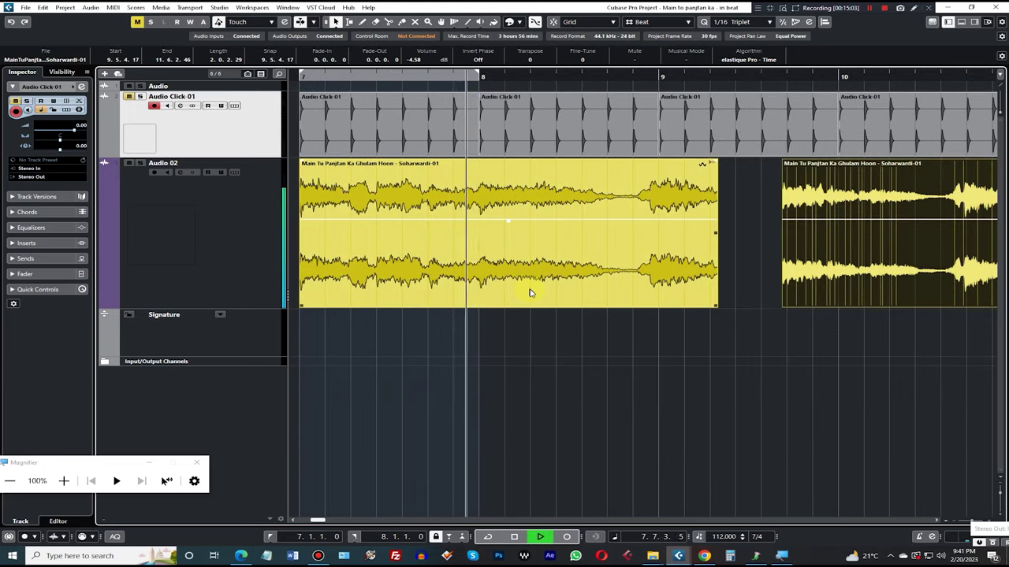
key("space")
key("3")
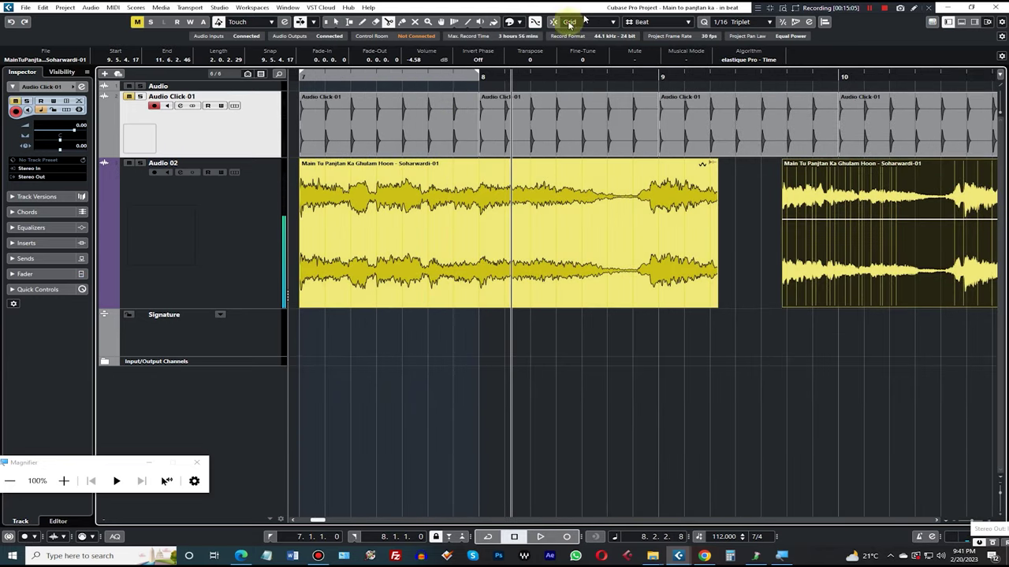
left_click(481, 205)
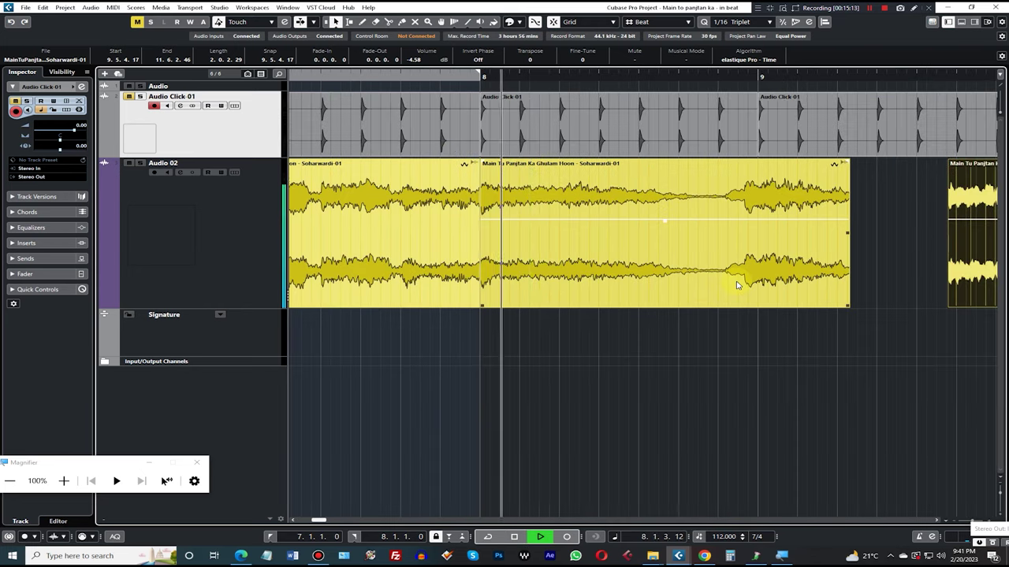
Listen to bar 8 and split the piece on Audio 02 just past beat 8.4.
key("space")
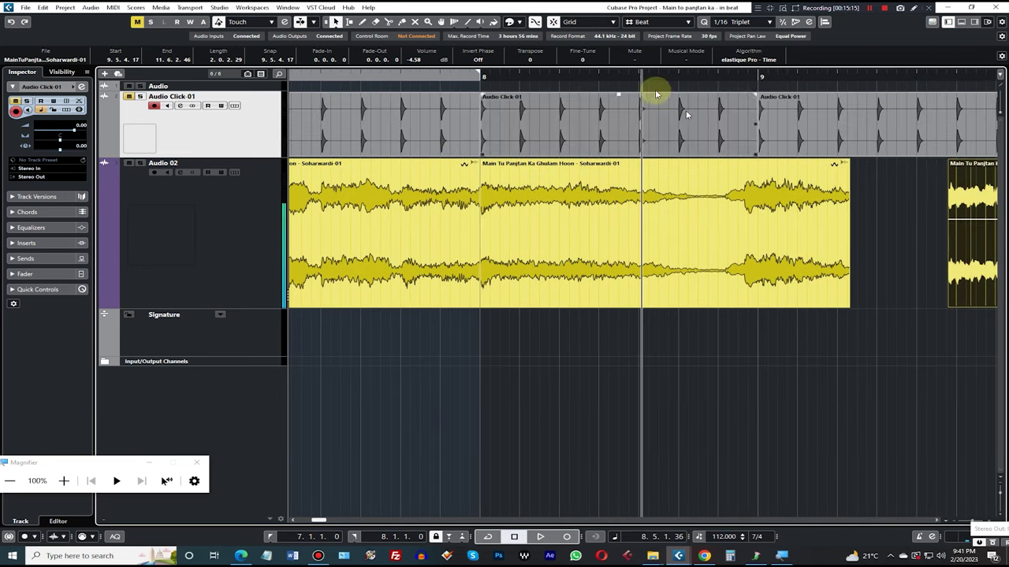
left_click_drag(511, 76, 529, 106)
key("space")
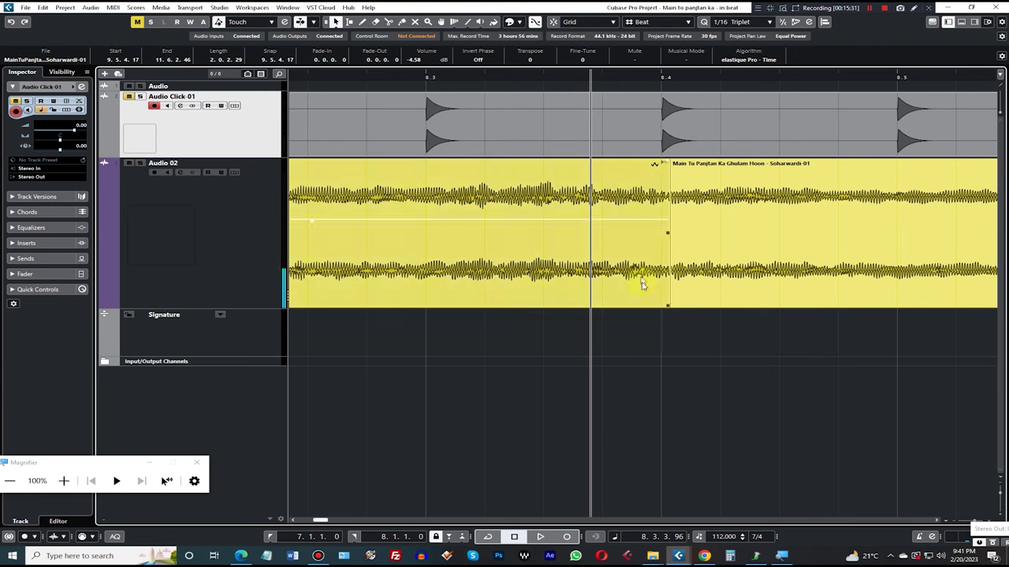
Time-stretch the piece before the split so that it ends exactly on beat 8.4.
left_click(643, 272)
left_click(336, 21)
left_click(362, 61)
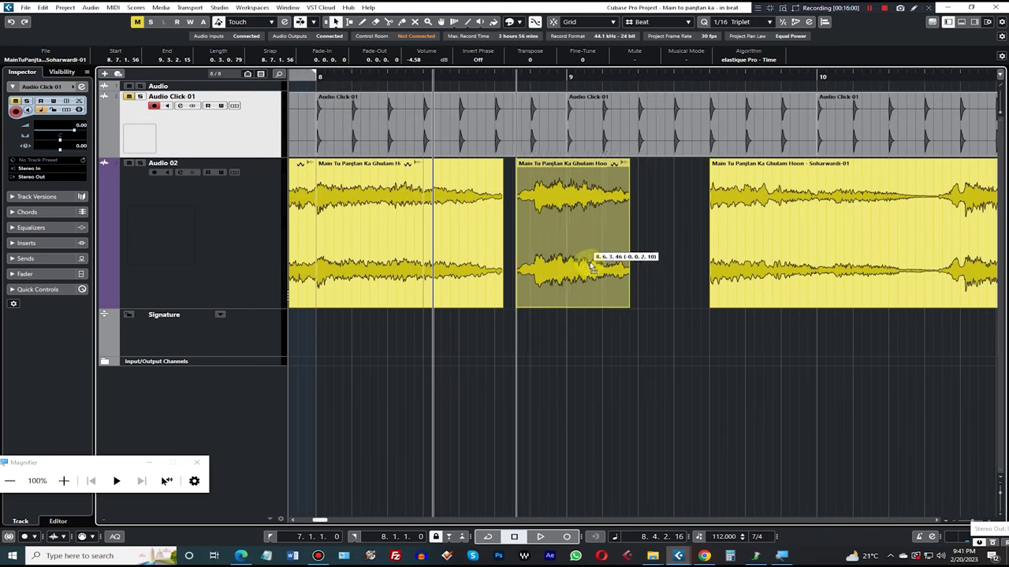
Move the short piece before bar 9 onto a new track at about 8.5, and move the following long piece to 9.1.1.0.
left_click_drag(589, 264, 533, 395)
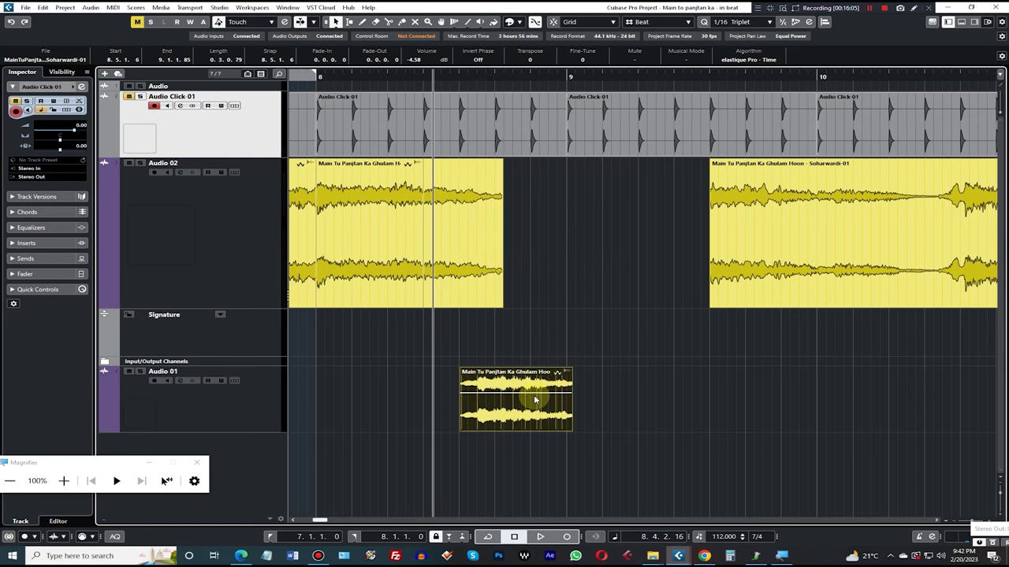
left_click(804, 271)
left_click_drag(782, 273, 645, 274)
Play from bar 9 and split the long piece where the voice enters just past bar 10, at 10.1.1.52.
left_click_drag(561, 81, 540, 73)
key("space")
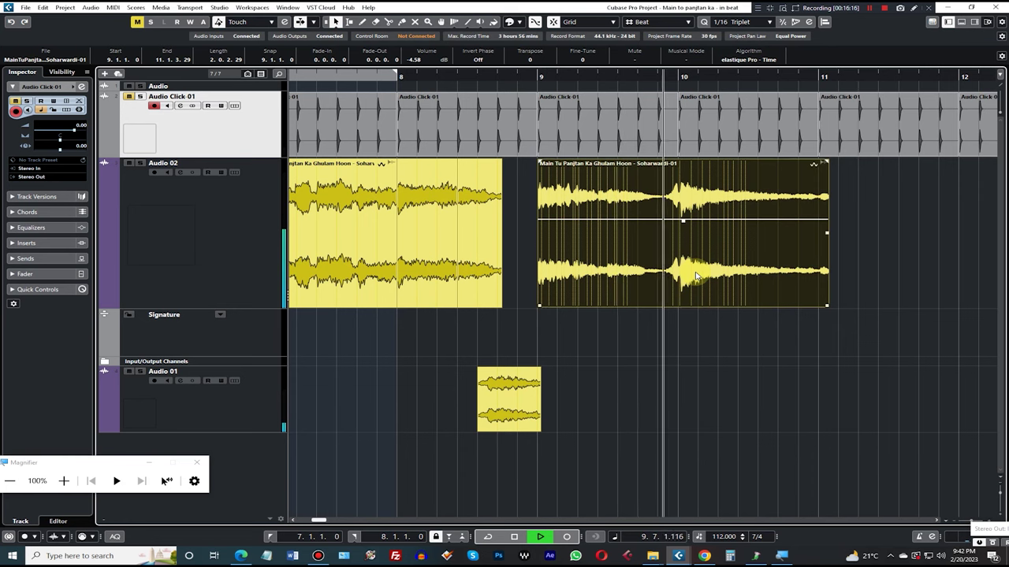
left_click_drag(666, 72, 659, 115)
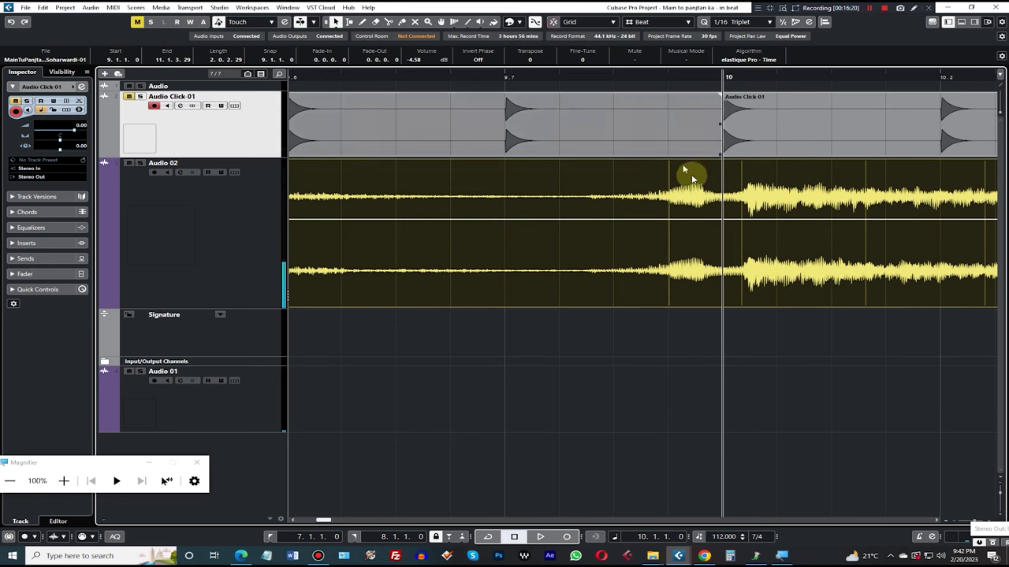
left_click(745, 224, "alt")
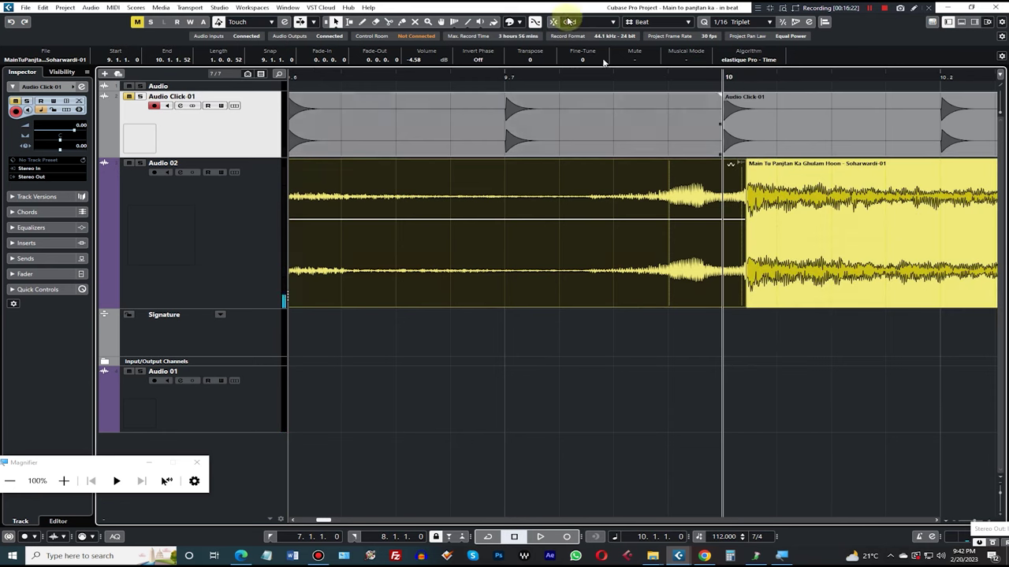
Time-stretch the piece before the split to end at bar 10 and align the following piece to 10.1.1.0.
key("1")
key("1")
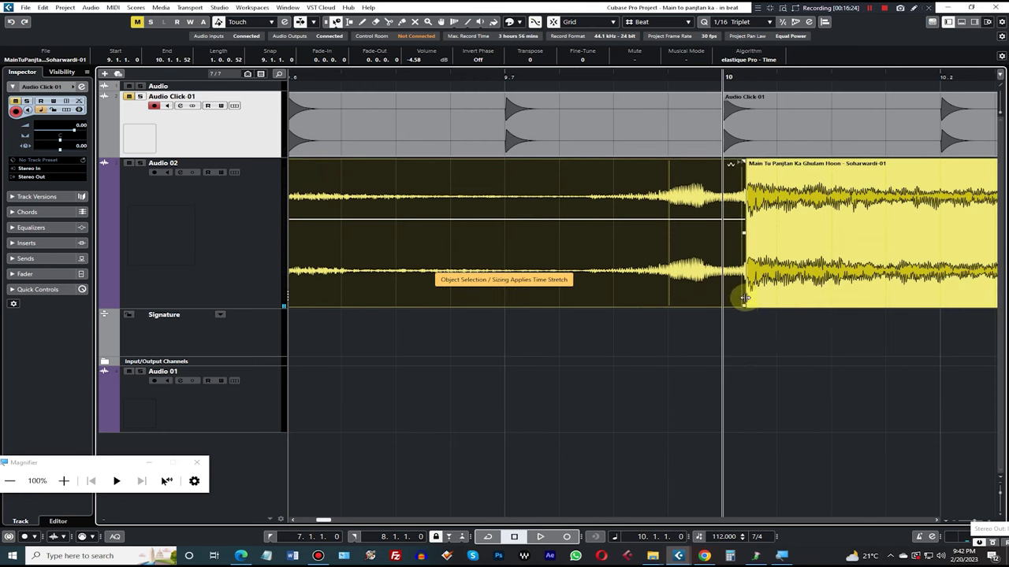
left_click_drag(744, 307, 722, 307)
Play bars 9 and 10 on Audio 02 against the click and listen for where the voice drifts from the beat.
left_click_drag(688, 84, 581, 73)
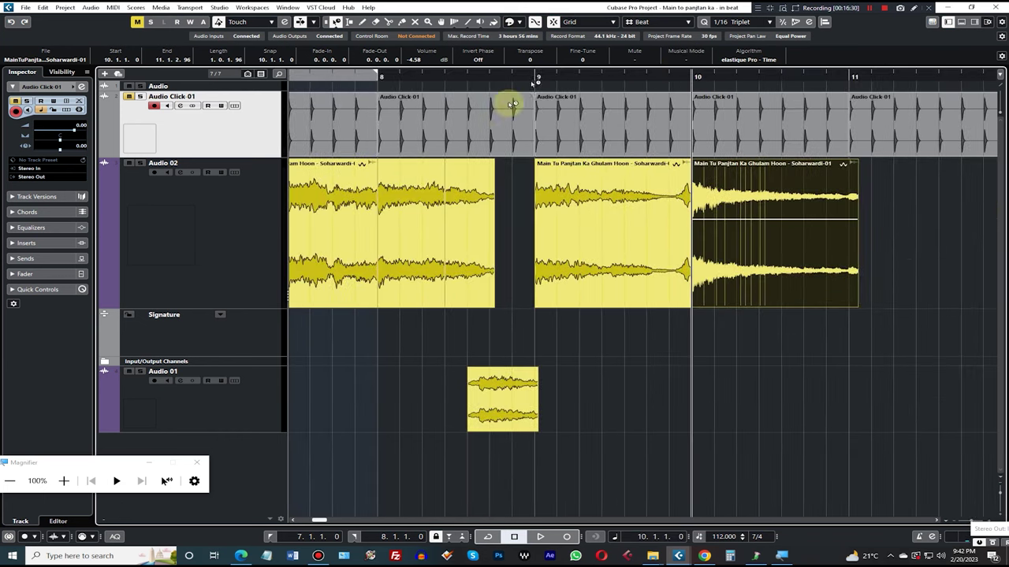
key("space")
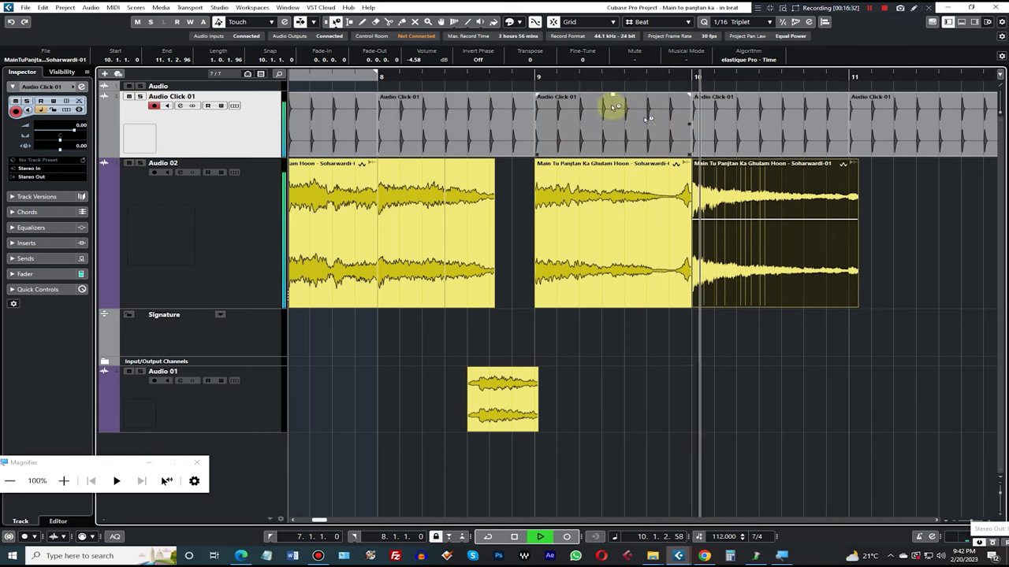
left_click(533, 77)
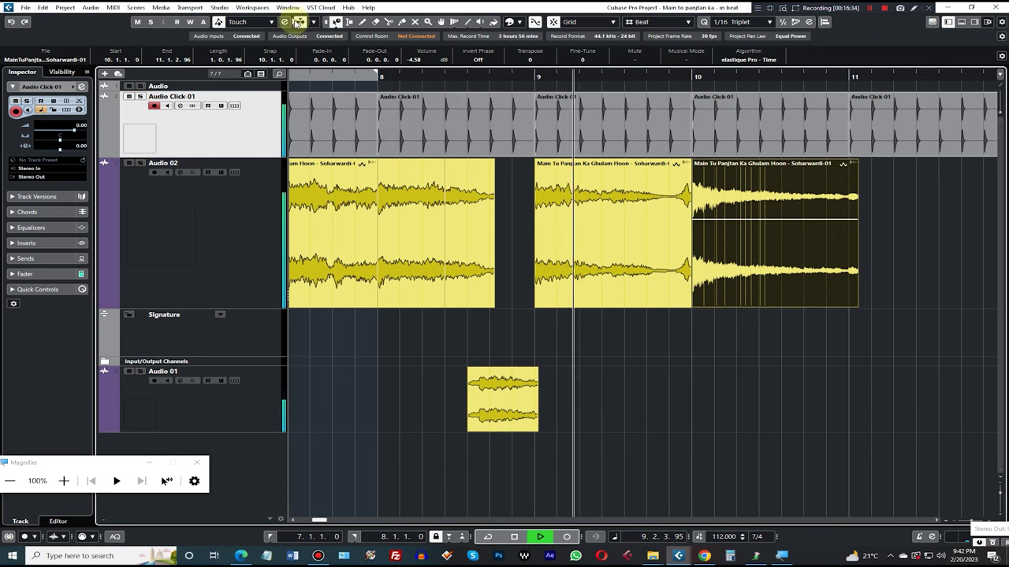
key("space")
left_click_drag(569, 75, 551, 50)
key("space")
key("space")
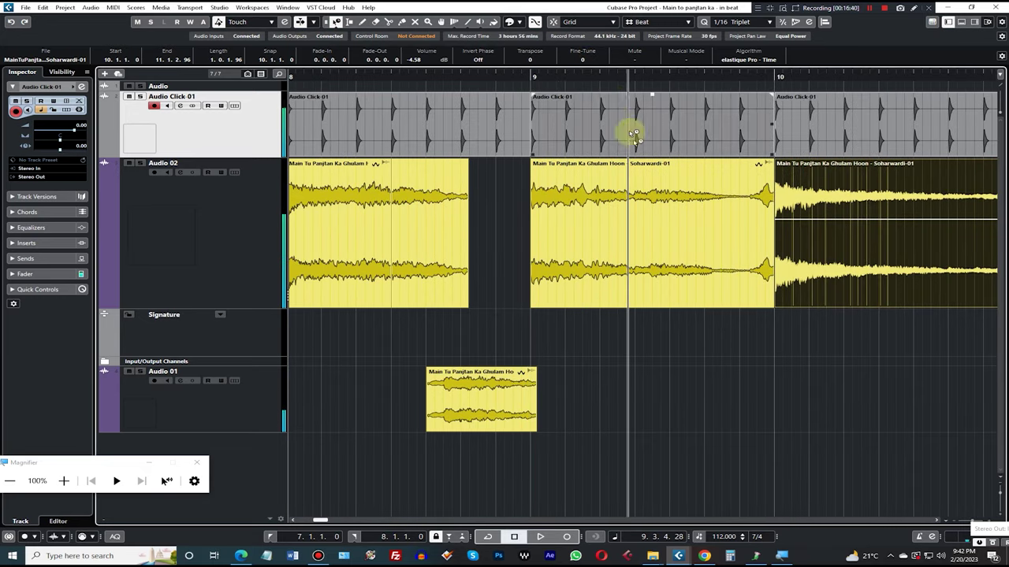
Split the bar 9 piece just before beat 9.4, at 9.3.2.98, and select the part after the split.
left_click_drag(609, 69, 858, 251)
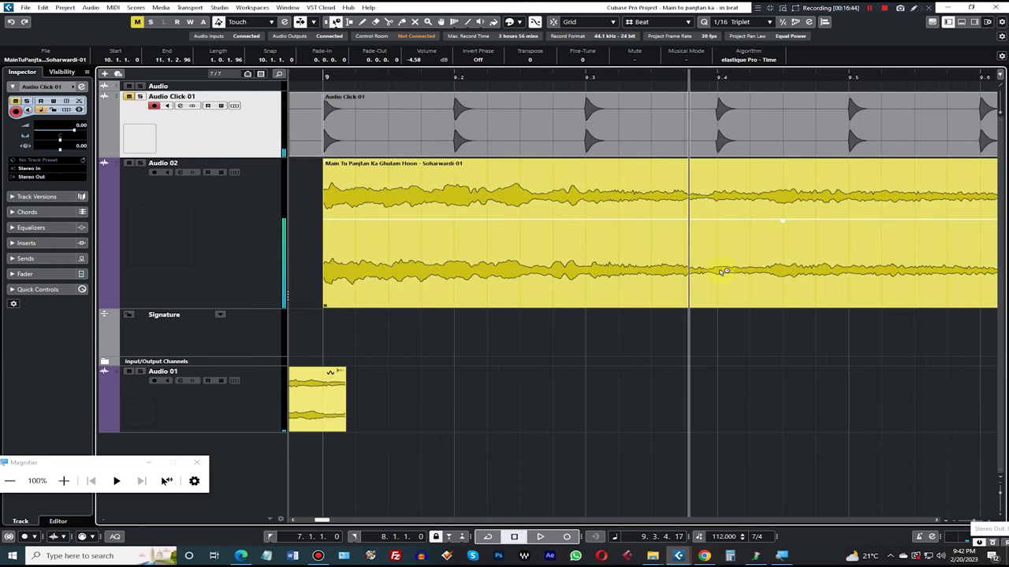
left_click(645, 76)
left_click(644, 76)
key("space")
key("3")
left_click(646, 295)
key("1")
left_click(671, 284)
Play through bar 9, then replay from about 8.5 with the click audible to judge the timing at the new split.
left_click_drag(591, 79, 511, 78)
left_click(493, 77)
key("space")
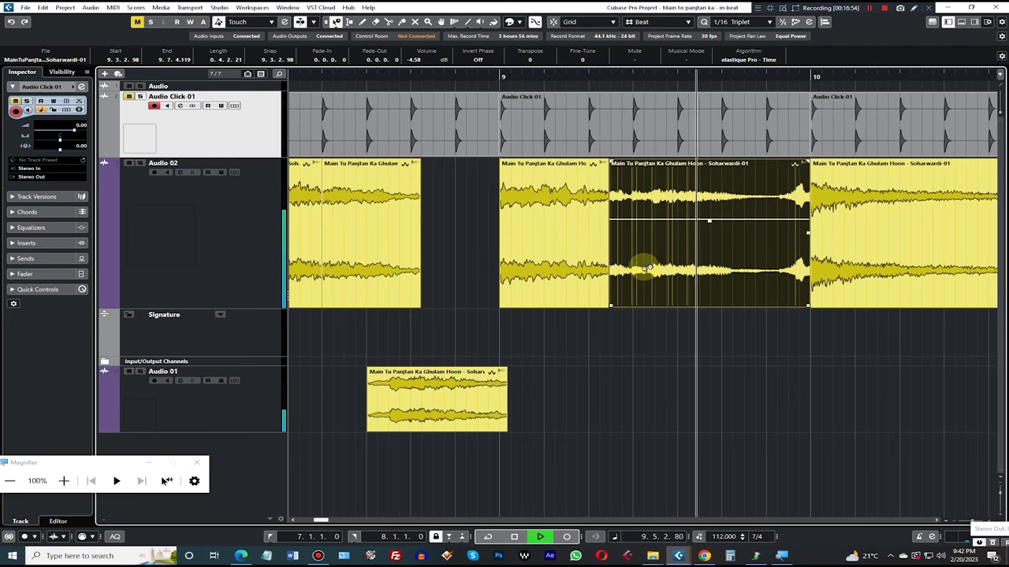
key("space")
left_click(402, 79)
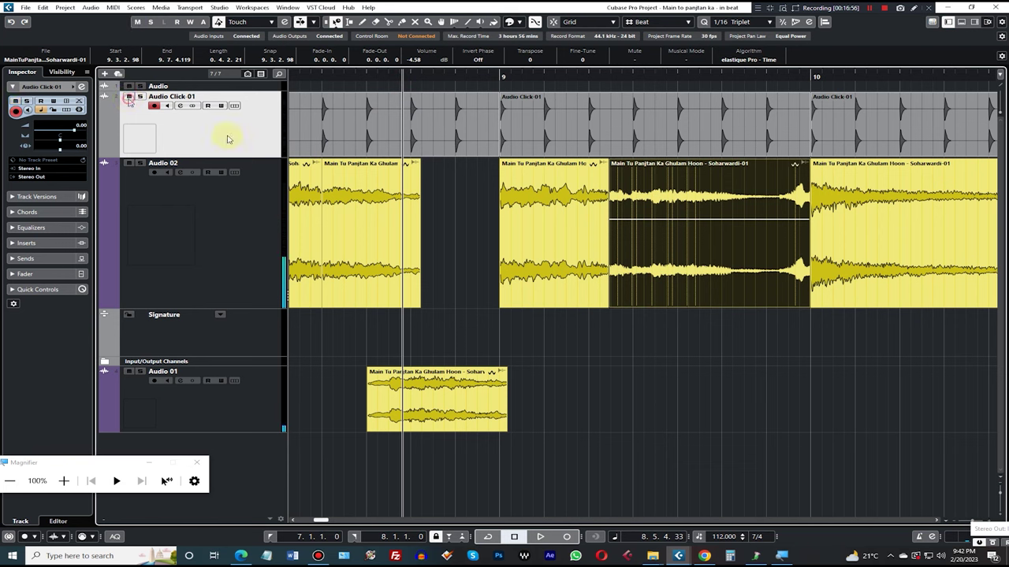
key("space")
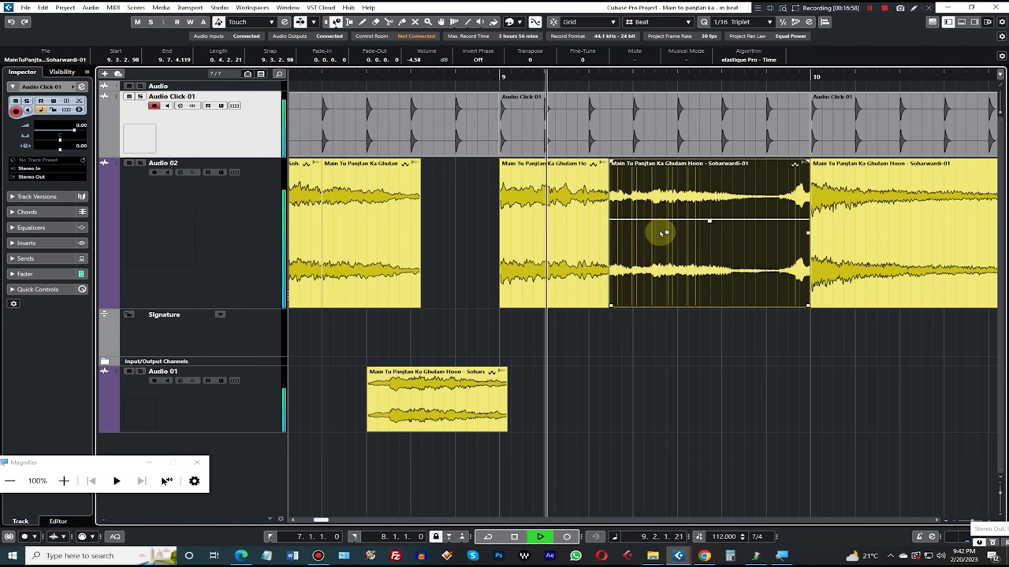
key("space")
Shift the piece at bar 10 later to make room and move the piece after the split to 9.4.1.0.
left_click_drag(653, 254, 669, 266)
left_click_drag(891, 263, 905, 262)
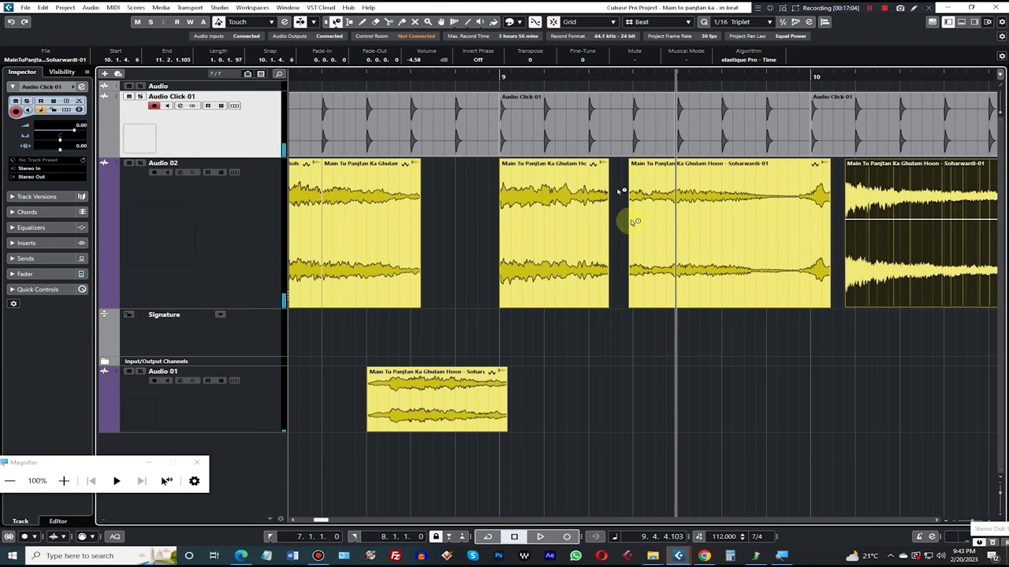
left_click(655, 250)
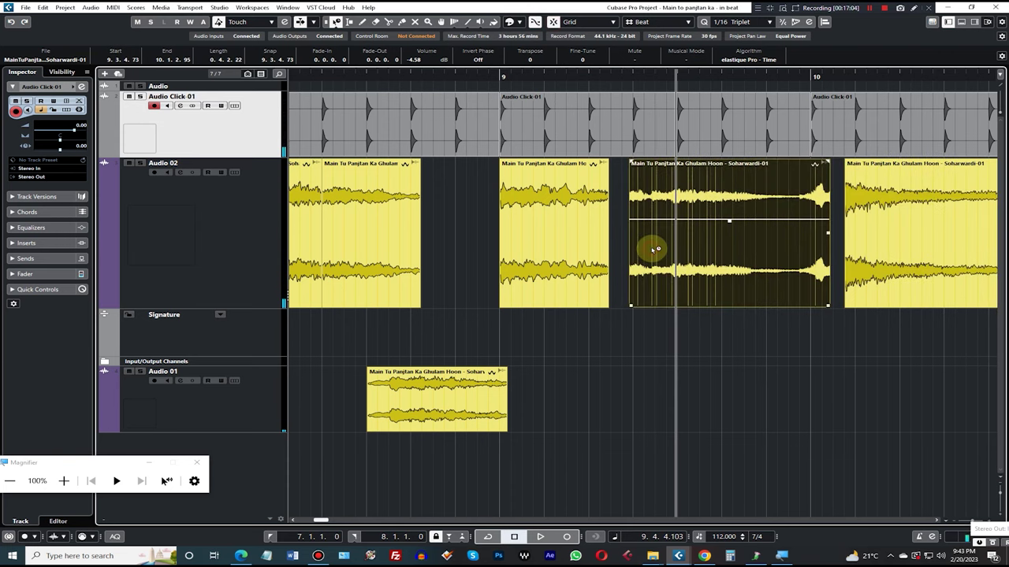
left_click_drag(658, 258, 663, 258)
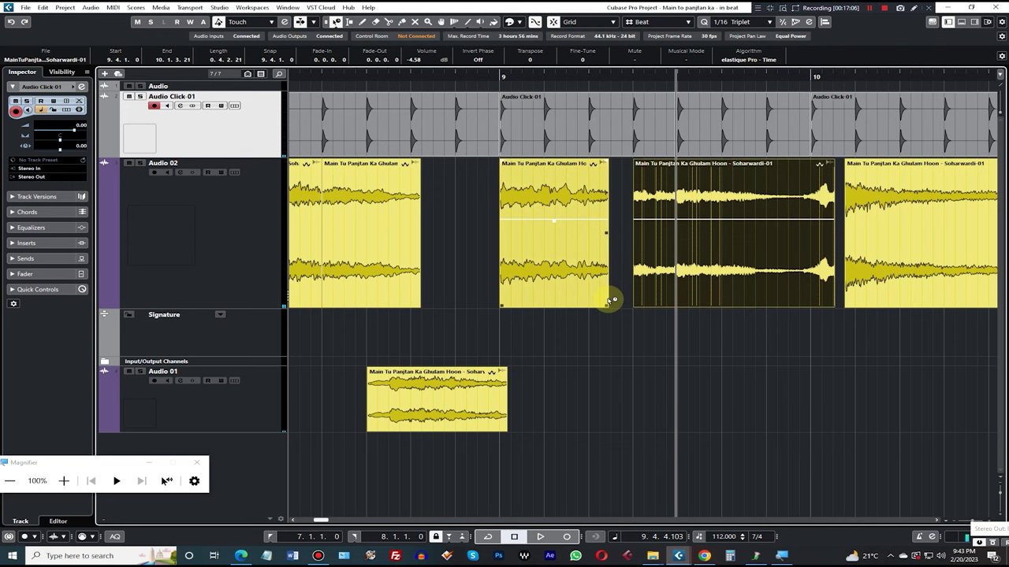
Time-stretch the two bar 9 pieces to end at beat 9.4 and bar 10, and move the following piece back to 10.1.1.0.
left_click_drag(606, 307, 632, 306)
left_click_drag(835, 306, 811, 305)
left_click_drag(874, 294, 850, 288)
left_click(502, 76)
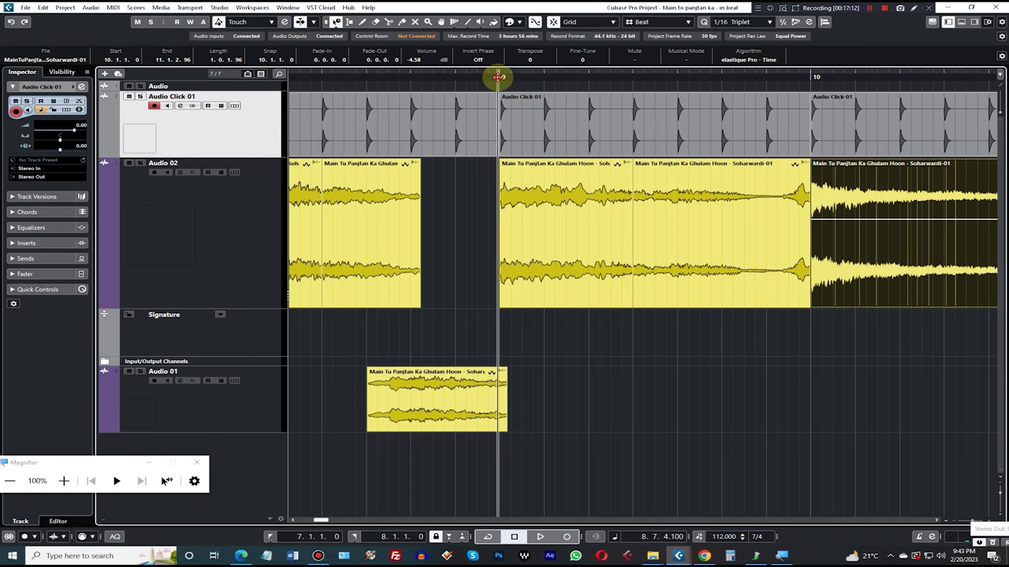
Play through bar 9, then move the leftover vocal piece from Audio 01 into the gap before bar 9 on Audio 02.
key("space")
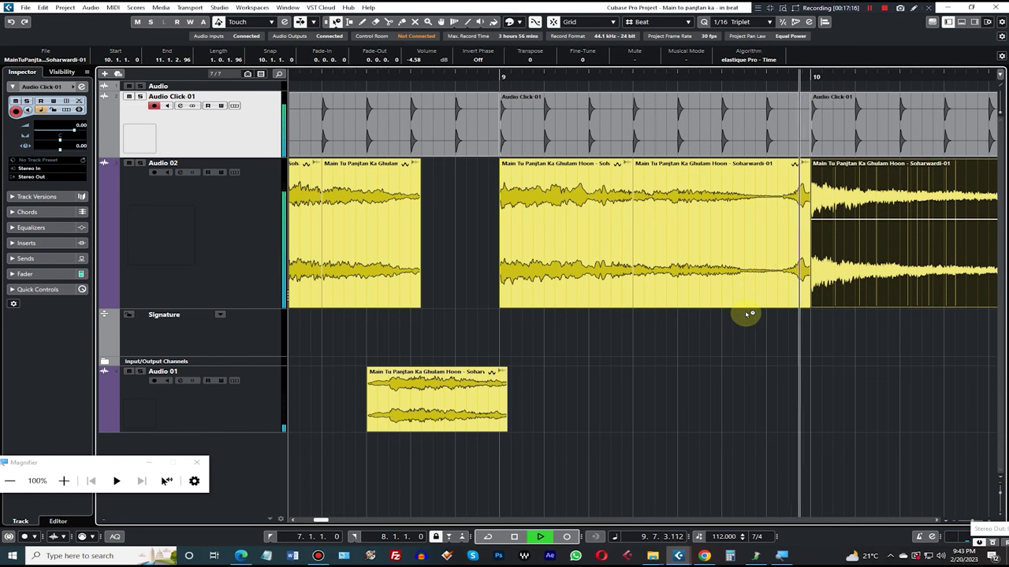
key("space")
left_click(438, 408)
left_click_drag(435, 408, 459, 402)
left_click_drag(497, 430, 456, 264)
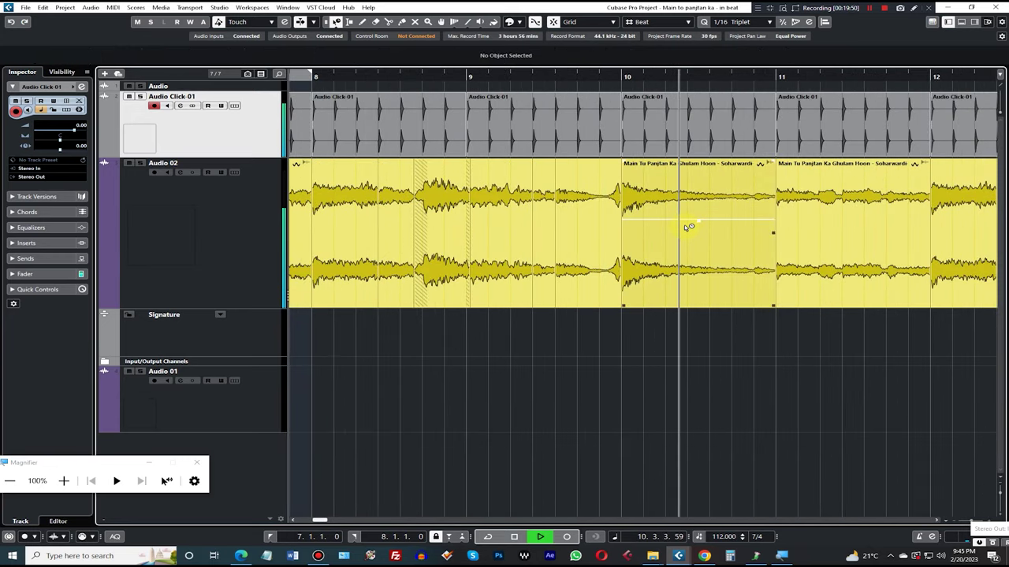
Play the stretched vocal through bars 10 and 11 against the click, then set the playback position to 11.6.1.0.
key("g")
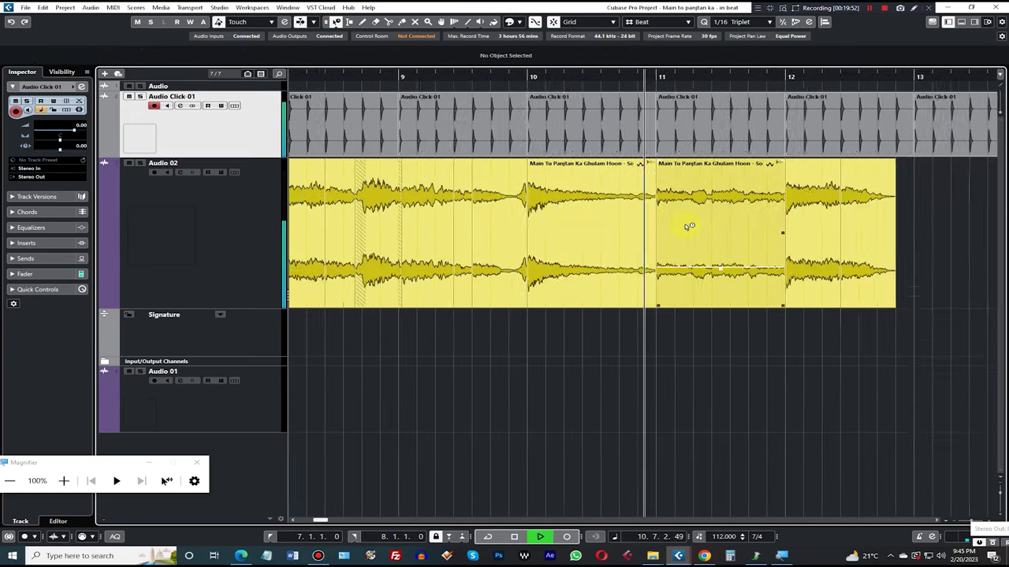
key("g")
key("g")
key("g")
key("g")
left_click(337, 25)
left_click(361, 46)
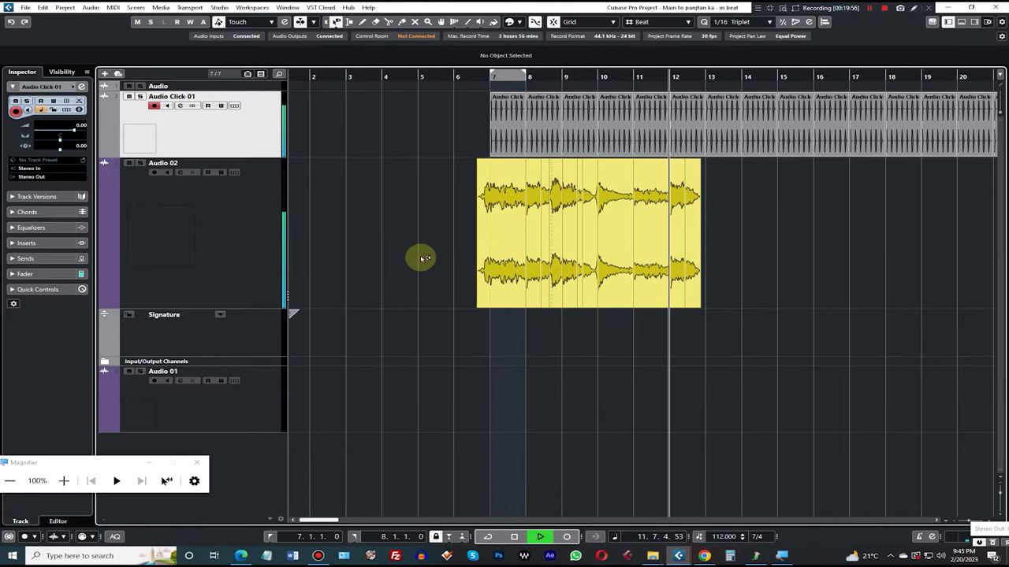
key("space")
left_click(659, 79)
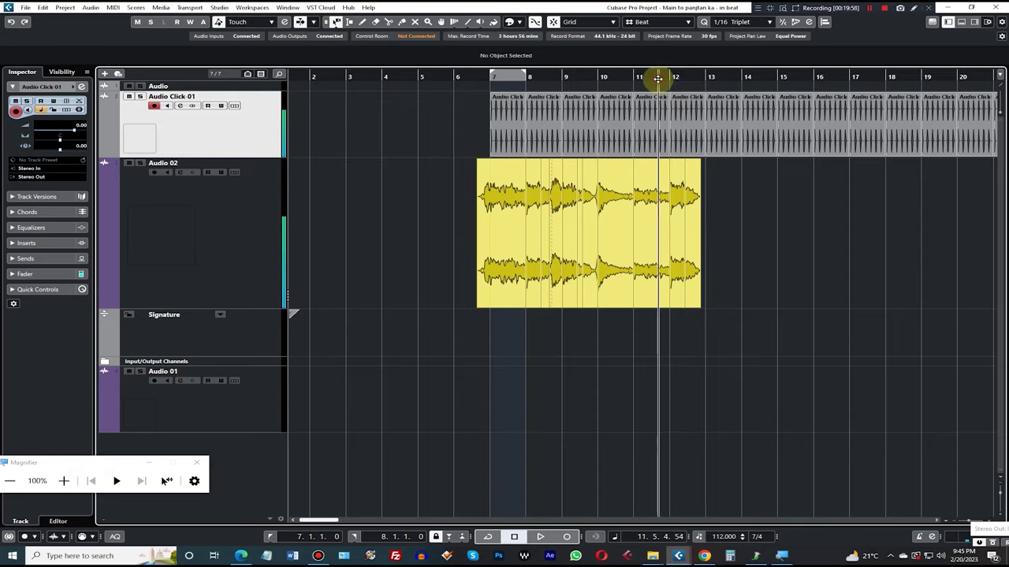
left_click_drag(658, 79, 662, 95)
Lower the volume of the pieces from bar 12 to -8.66 dB, then lower the bar 11 piece's and raise the bar 10 piece's volume slightly.
left_click(719, 191)
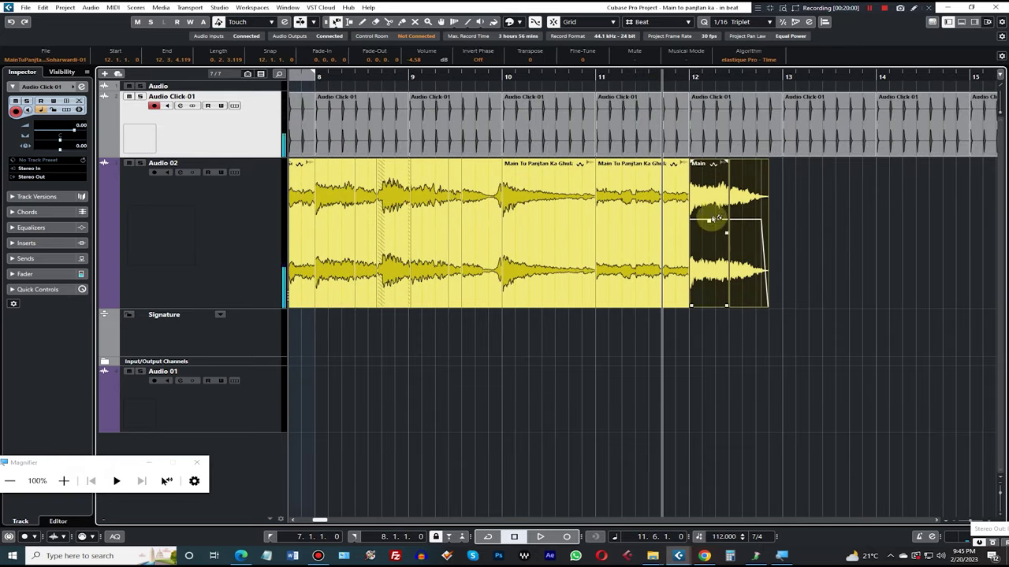
left_click_drag(710, 221, 712, 237)
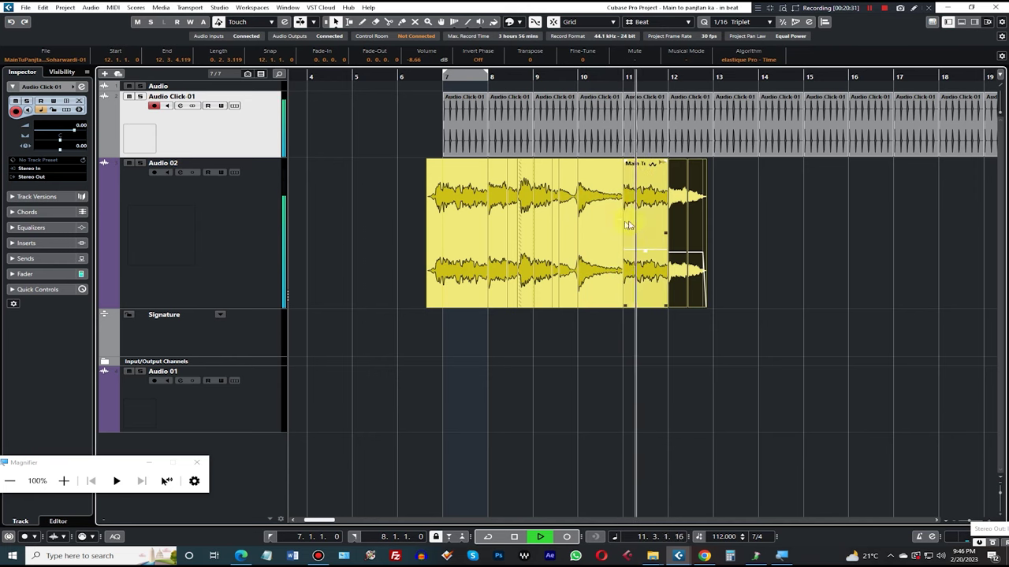
left_click_drag(647, 251, 648, 265)
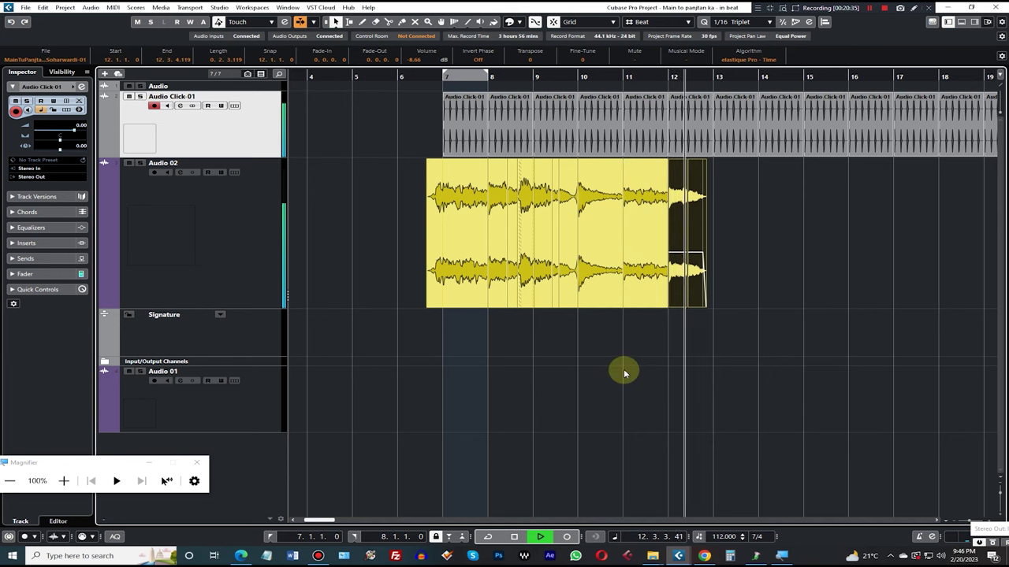
left_click_drag(599, 221, 601, 215)
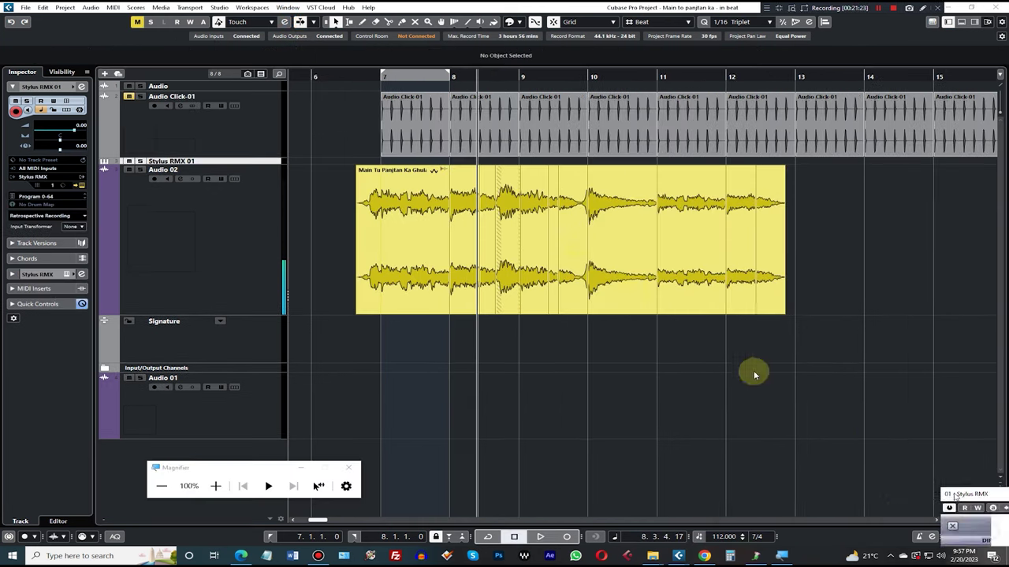
Browse the Bollywood Grooves Rex suites in Stylus RMX around the DT-7_8-097 groove, then move the plug-in window out of the way.
left_click_drag(491, 184, 453, 135)
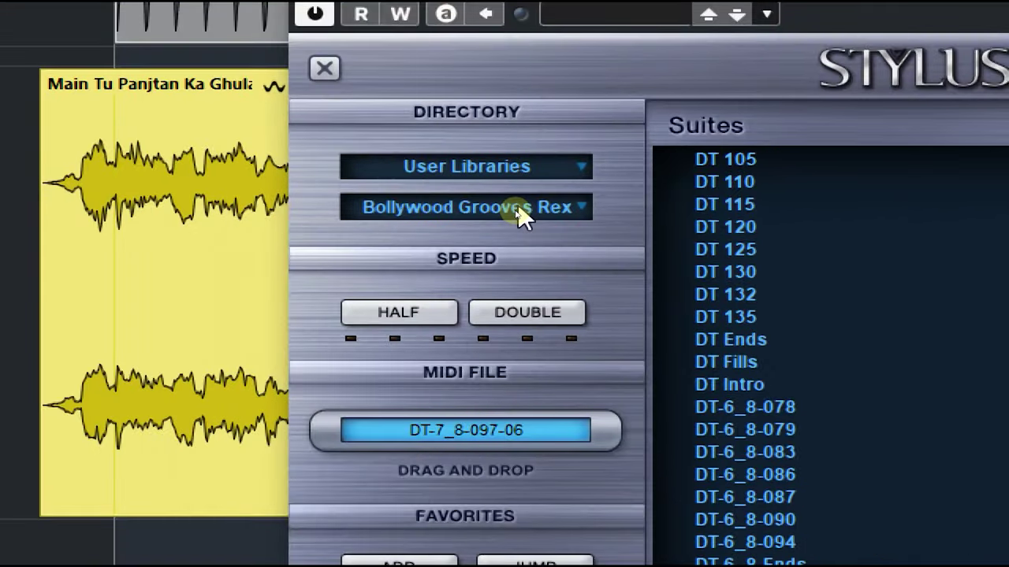
scroll(965, 490, "down", 2)
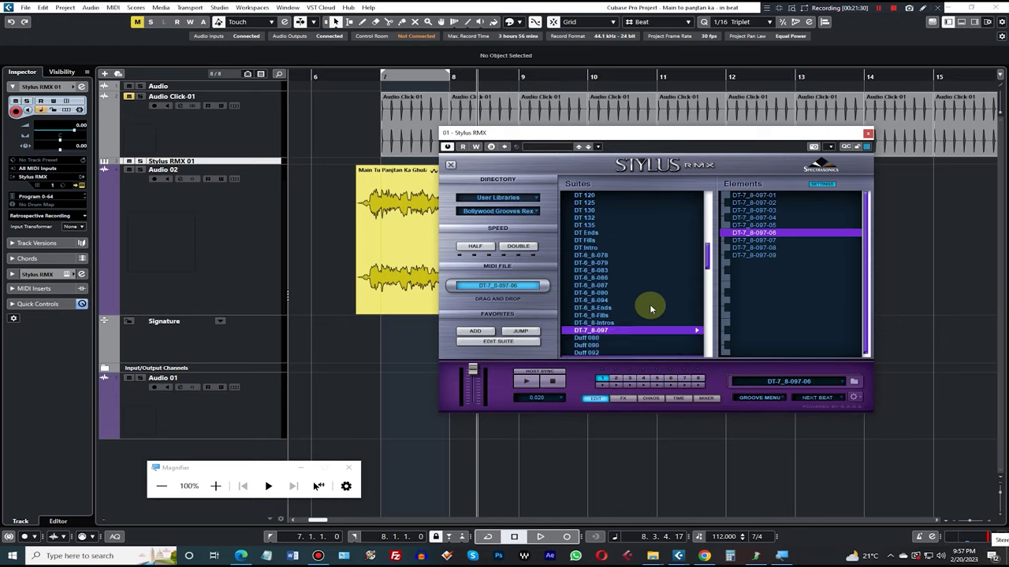
scroll(651, 307, "down", 3)
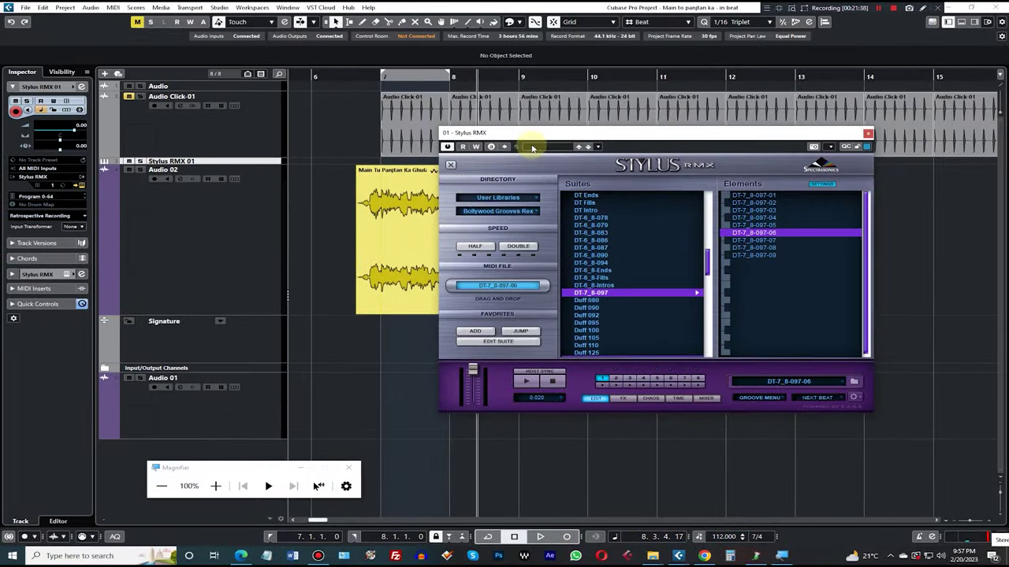
left_click_drag(460, 135, 951, 538)
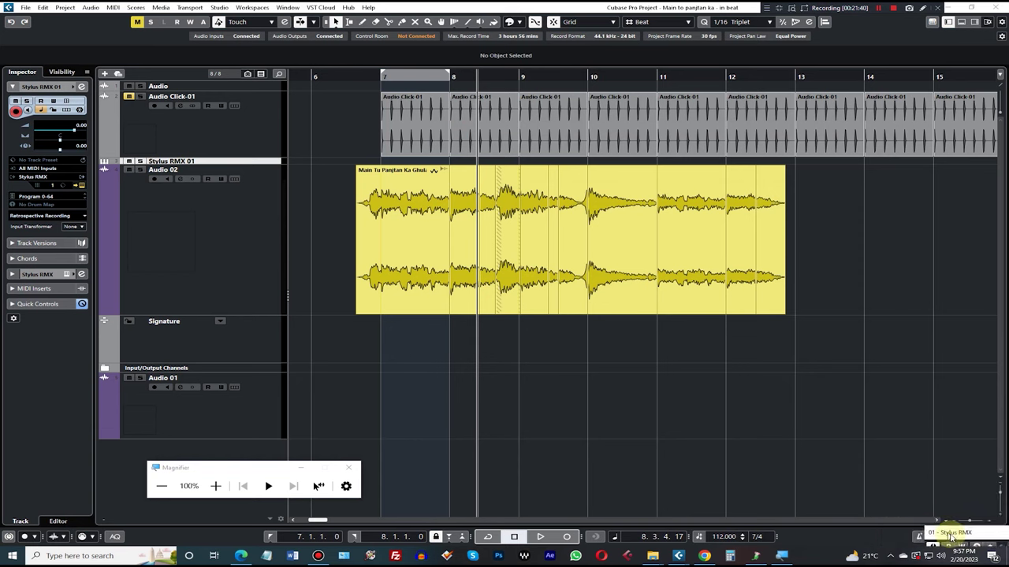
Enlarge the Stylus RMX 01 track and draw an empty MIDI part on it from 7.1.1.0 to 13.1.1.0.
left_click_drag(266, 164, 264, 230)
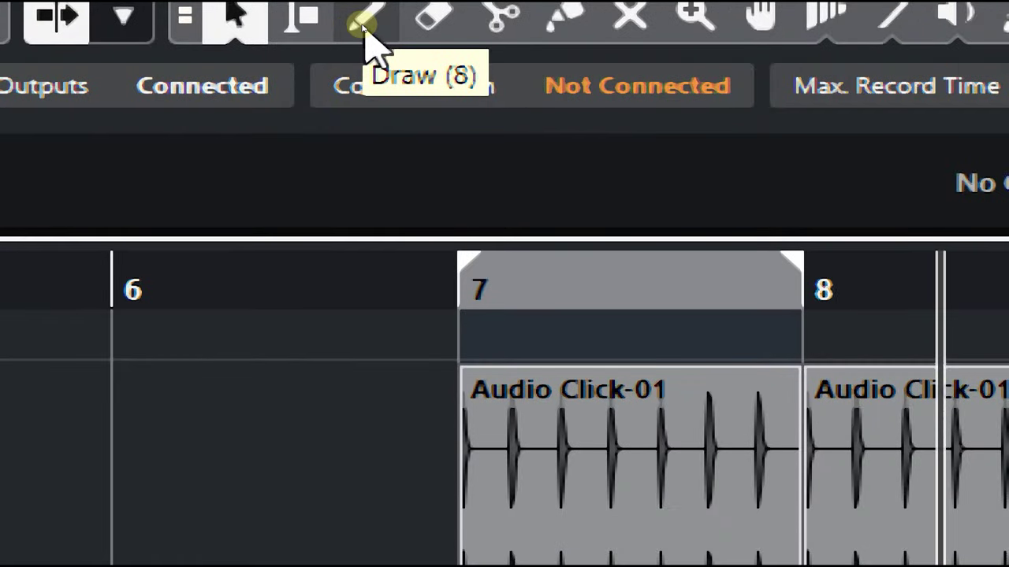
left_click(363, 24)
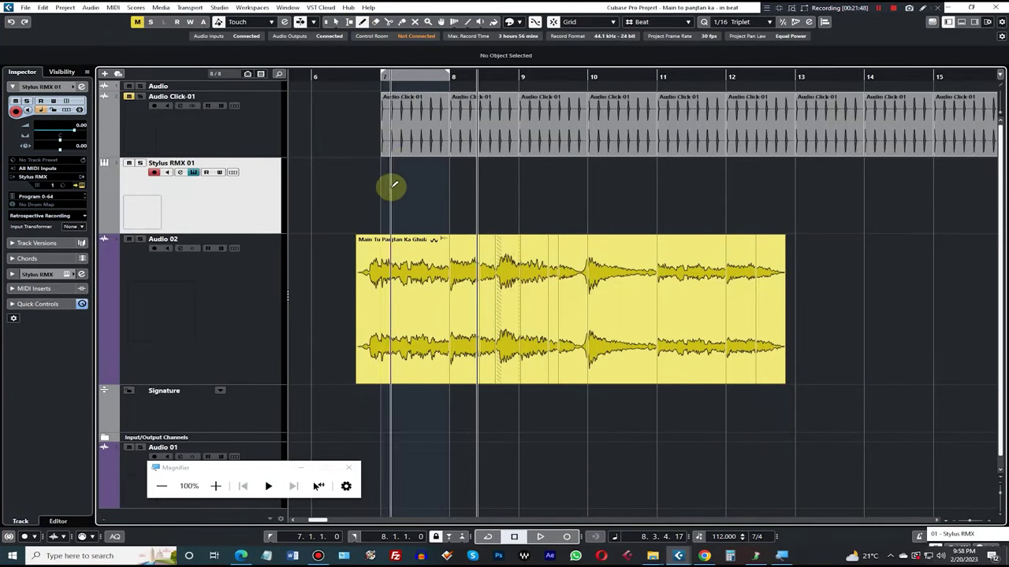
left_click_drag(390, 195, 795, 207)
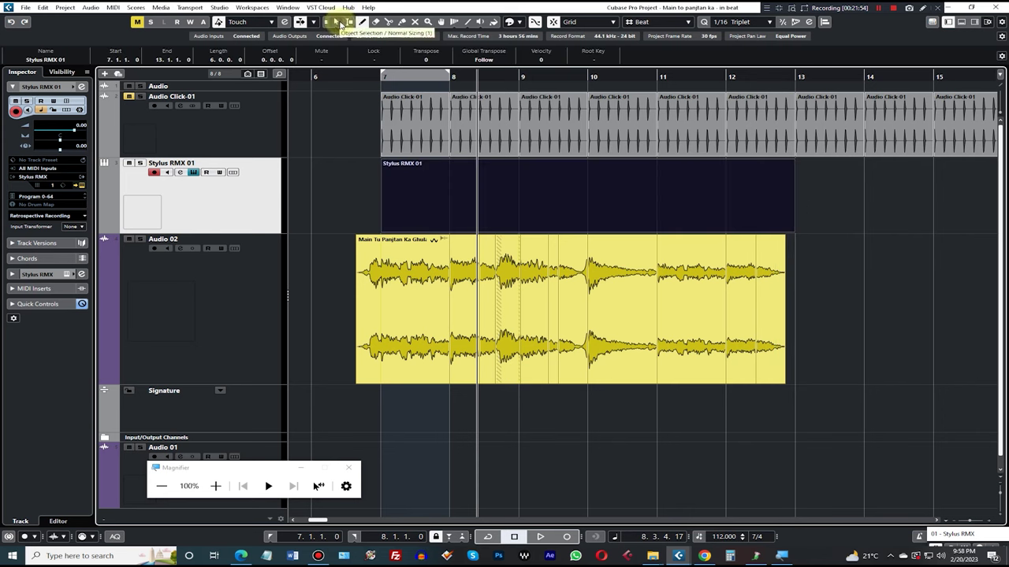
Open the Stylus RMX 01 part in the Key Editor and audition the groove loops on the keys above C3.
double_click(407, 194)
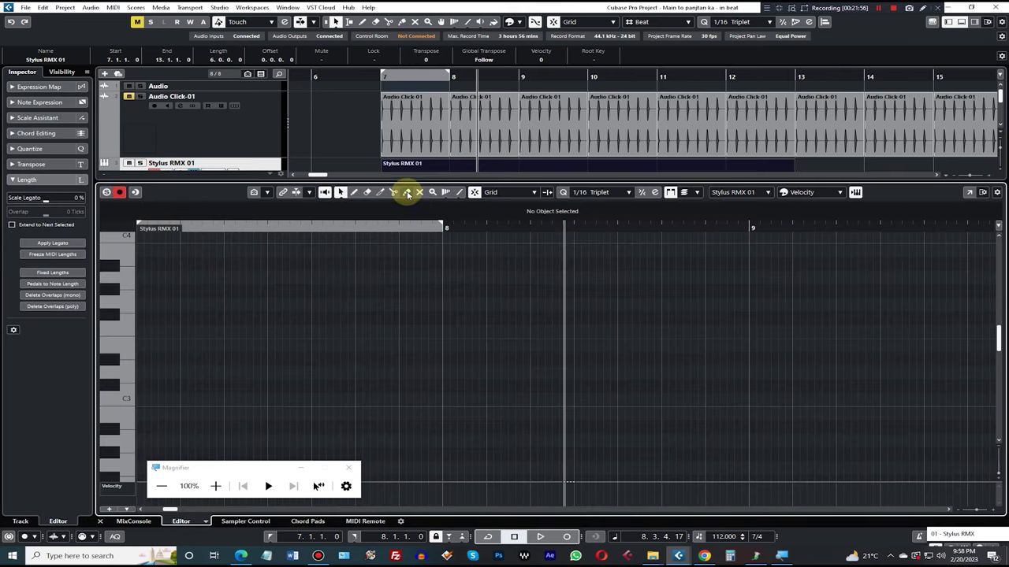
left_click(943, 536)
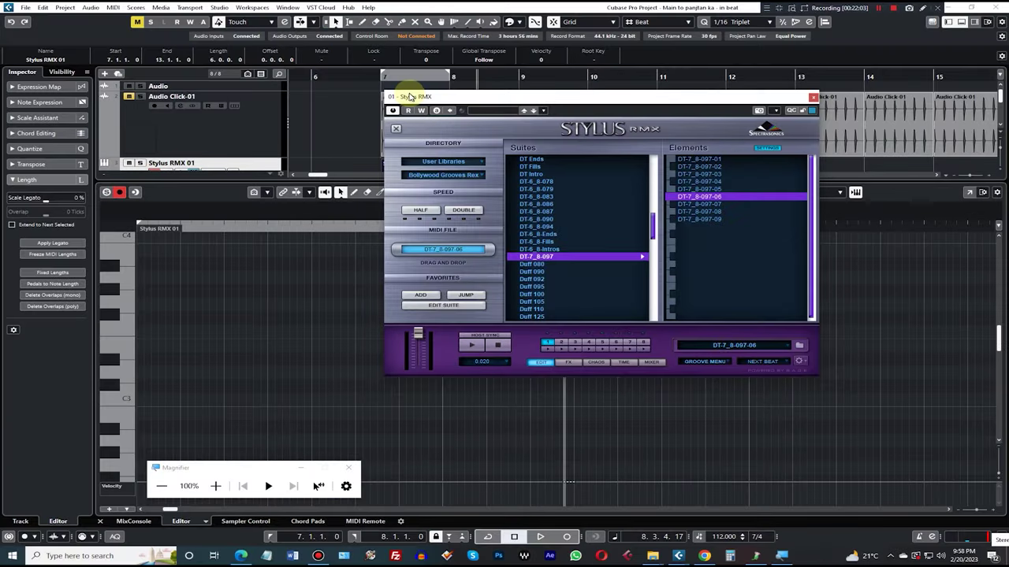
left_click_drag(409, 96, 732, 534)
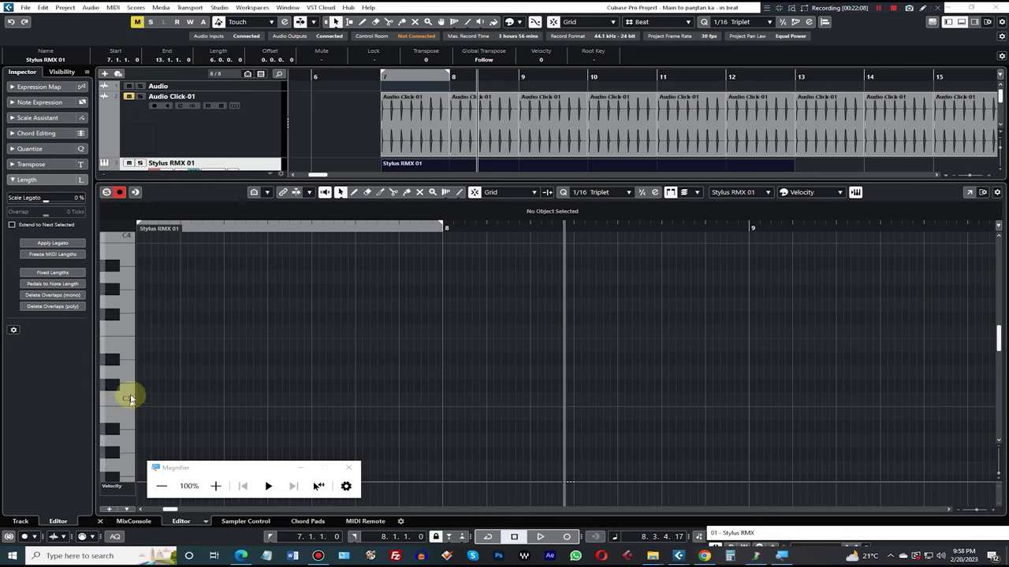
left_click(121, 325)
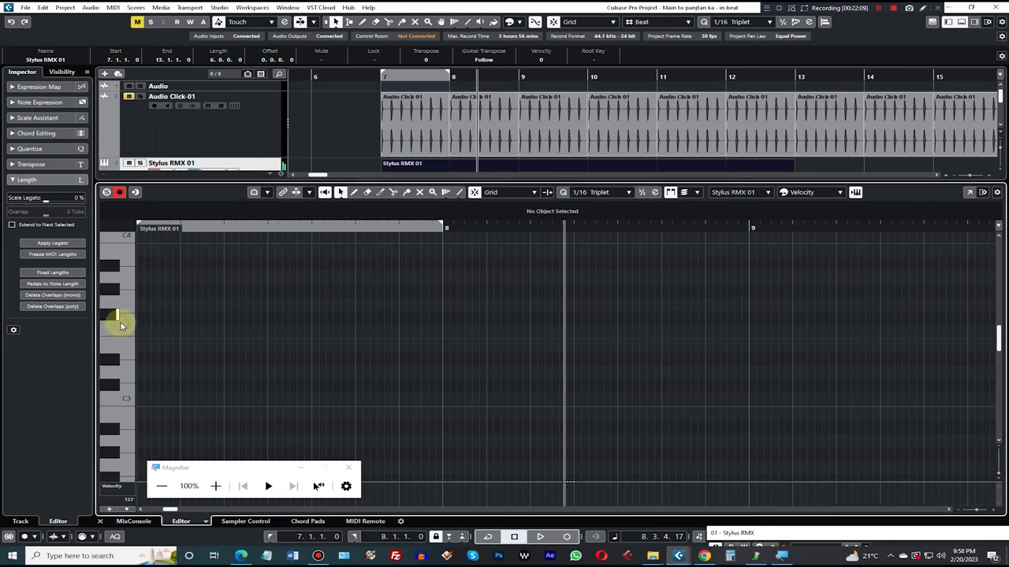
left_click(363, 23)
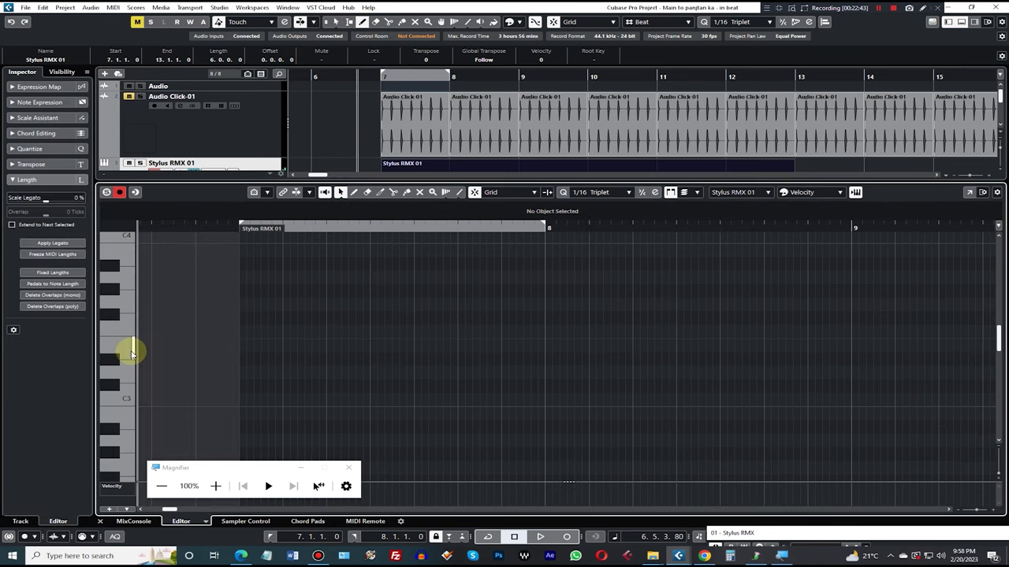
left_click(127, 347)
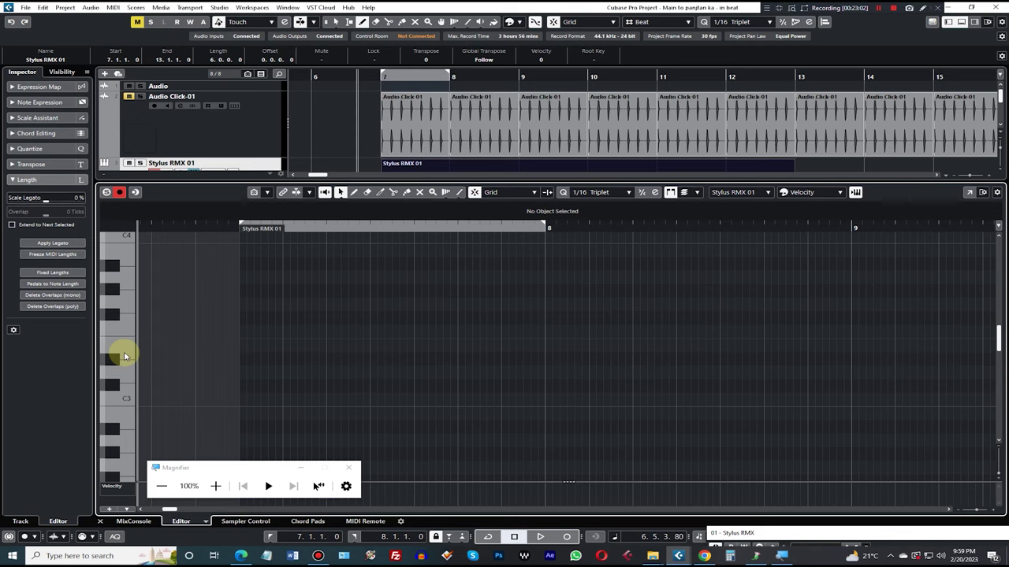
Draw an F3 note filling bar 7 and an F#3 note filling bar 8 in the Stylus RMX 01 part.
left_click(356, 192)
mouse_move(241, 331)
left_mouse_down()
mouse_move(540, 335)
mouse_move(590, 316)
mouse_move(850, 318)
left_mouse_up()
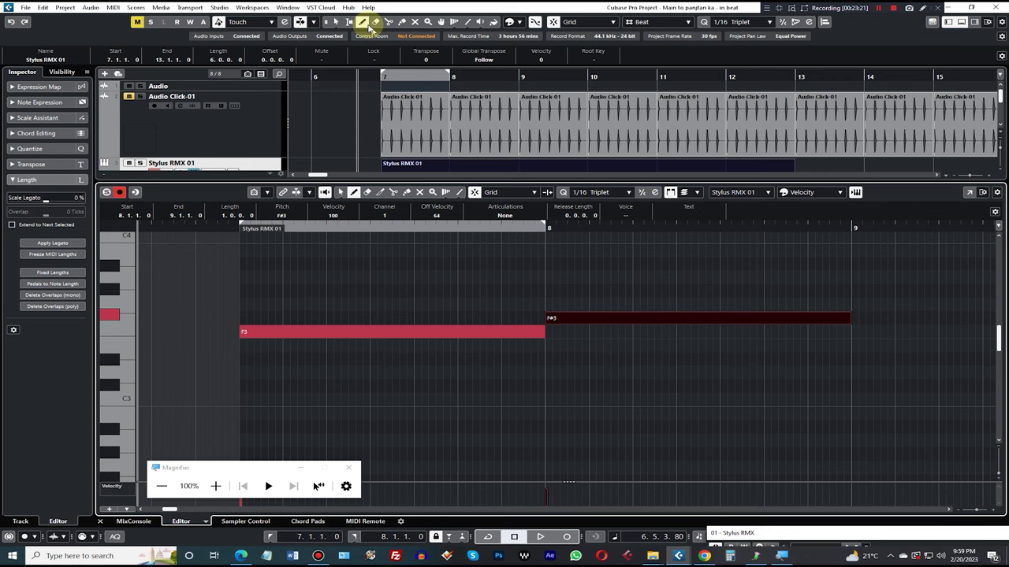
left_click(361, 25)
left_click(334, 22)
left_click(609, 324)
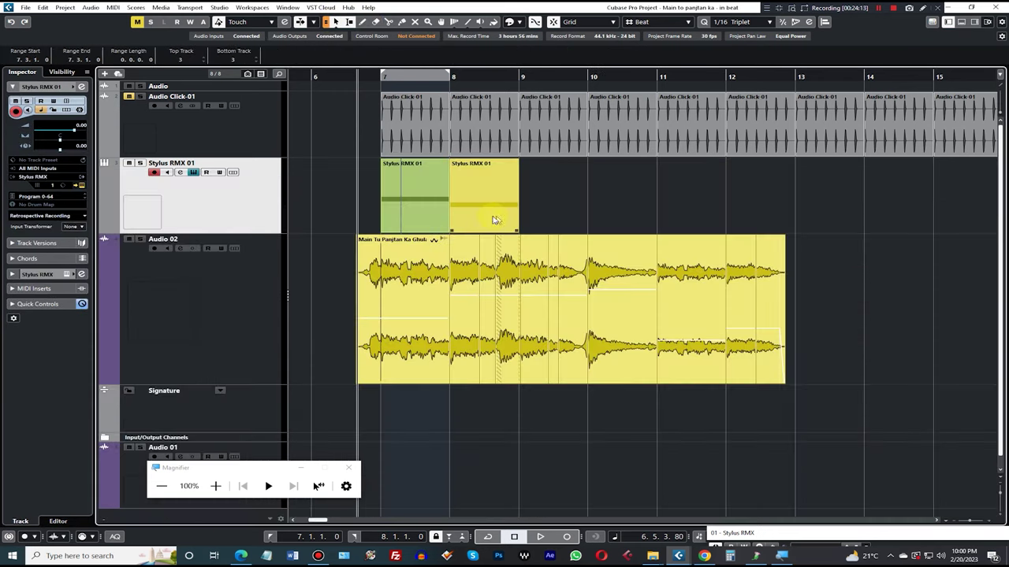
Move the bar 8 groove part out to bar 12 and duplicate the bar 7 groove part four times in a row.
left_click_drag(492, 221, 789, 223)
left_click(410, 213)
key("ctrl+d")
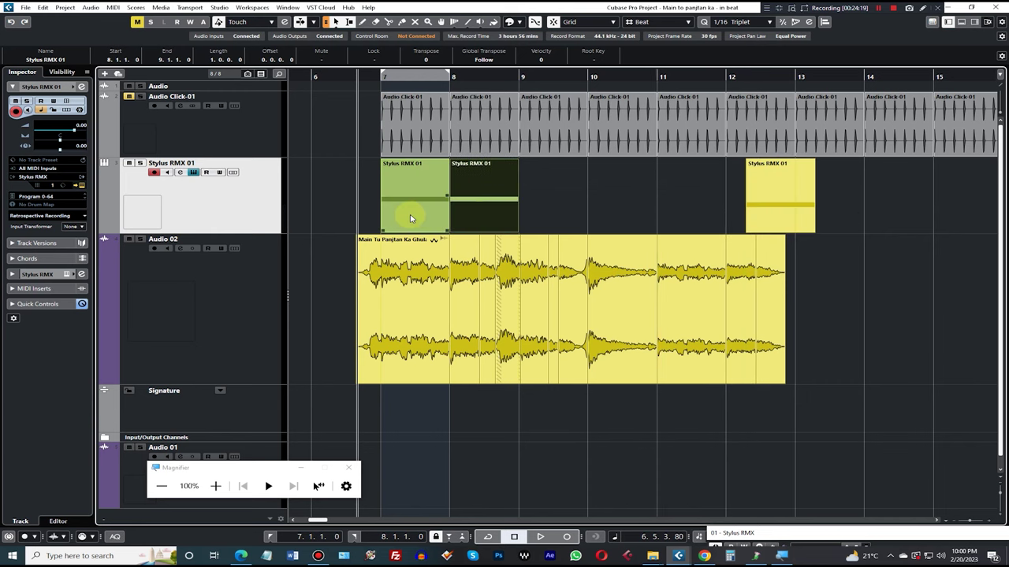
key("ctrl+d")
key("ctrl+d")
key("ctrl+d")
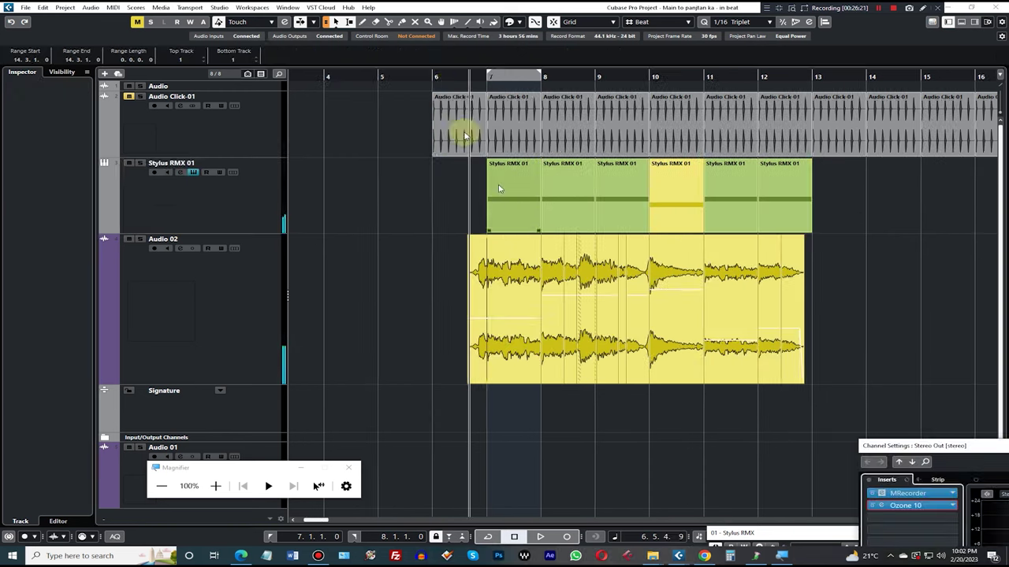
Play the vocal with the groove from 6.1.1.0, muting the Audio Click-01 track once the groove has started.
left_click(433, 79)
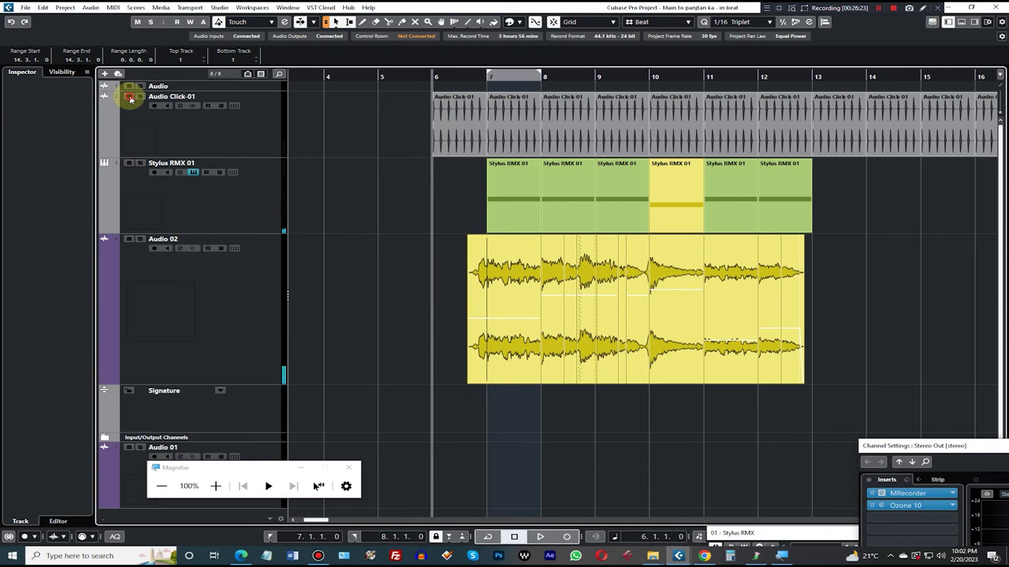
key("space")
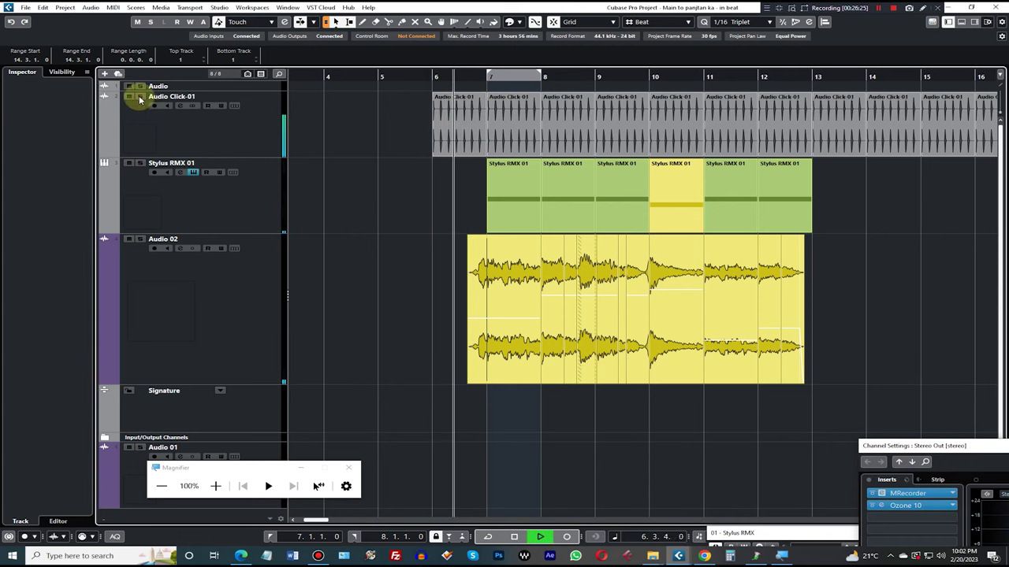
left_click(131, 97)
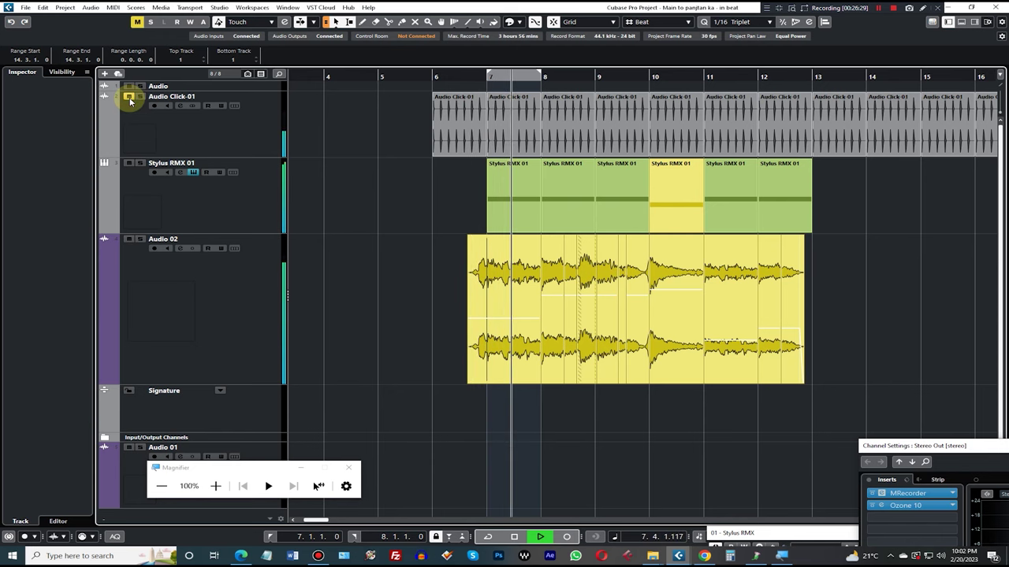
key("g")
key("h")
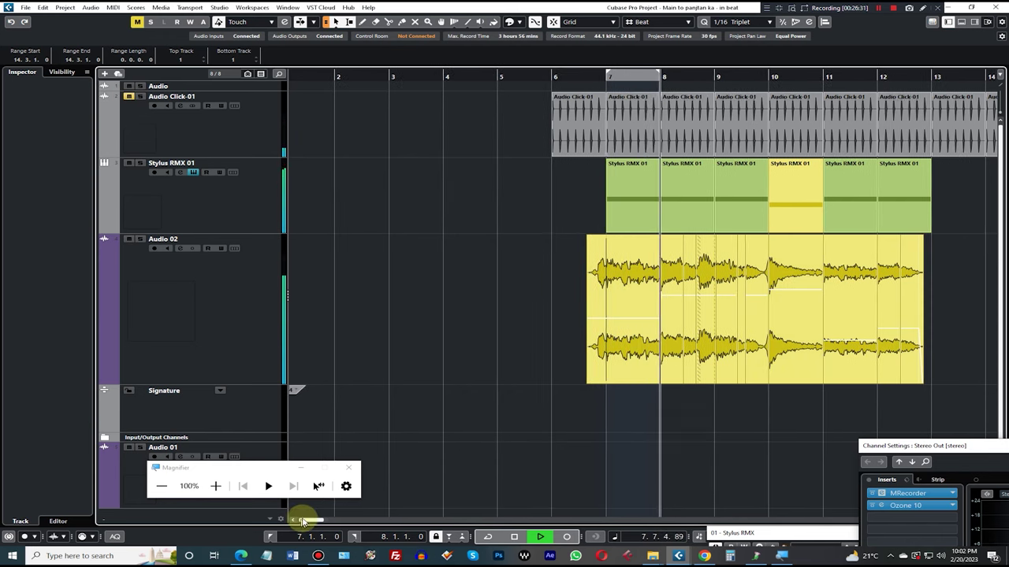
left_click_drag(309, 521, 314, 520)
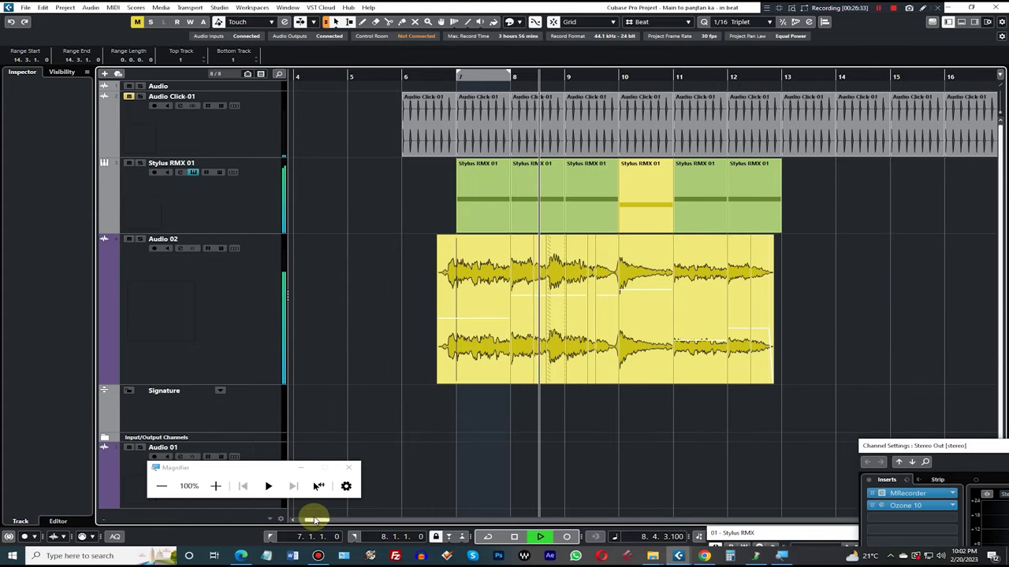